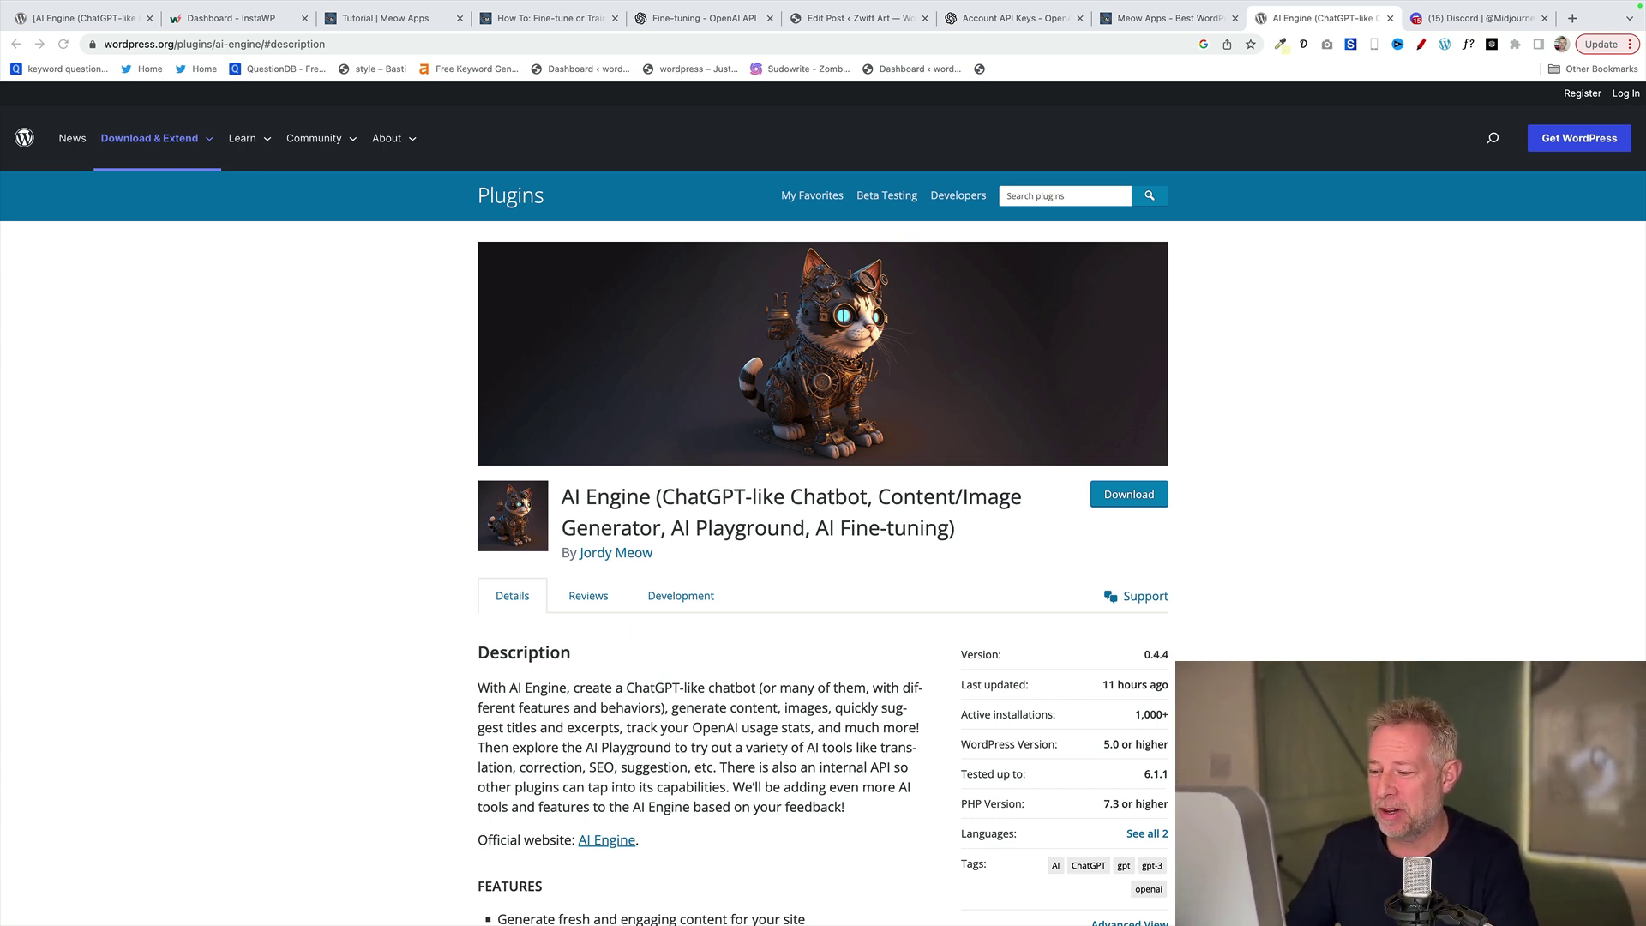
Open the AI Engine plugin's Reviews tab and its full list of 28 reviews.
click(978, 716)
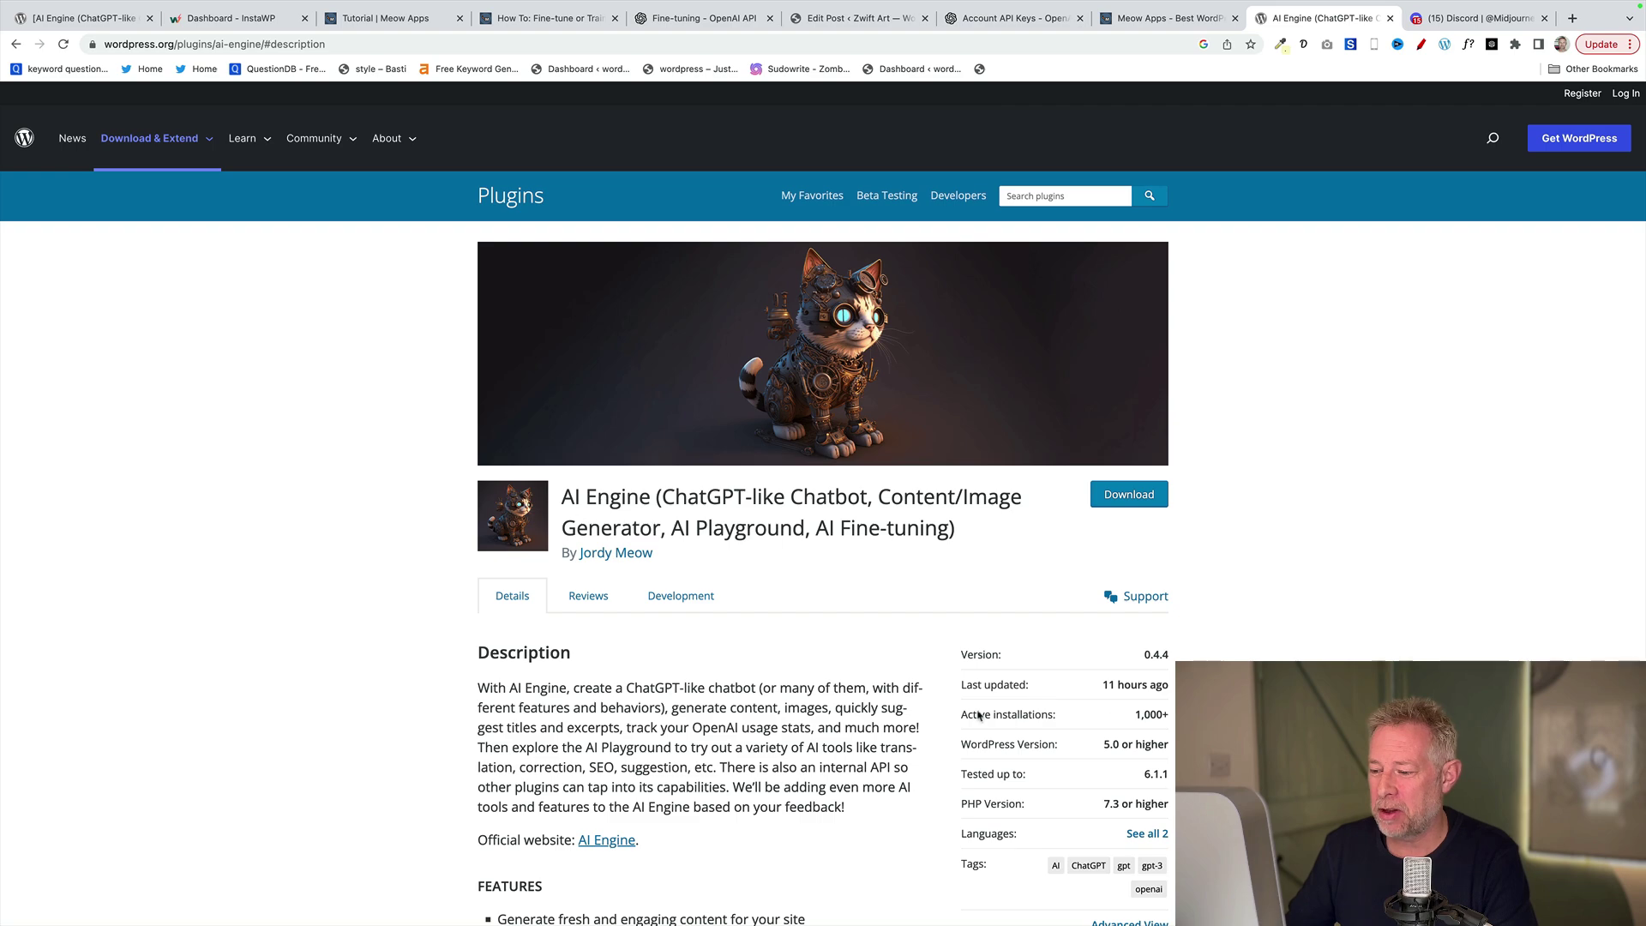
click(587, 595)
scroll(721, 669, down, 3)
scroll(727, 681, down, 2)
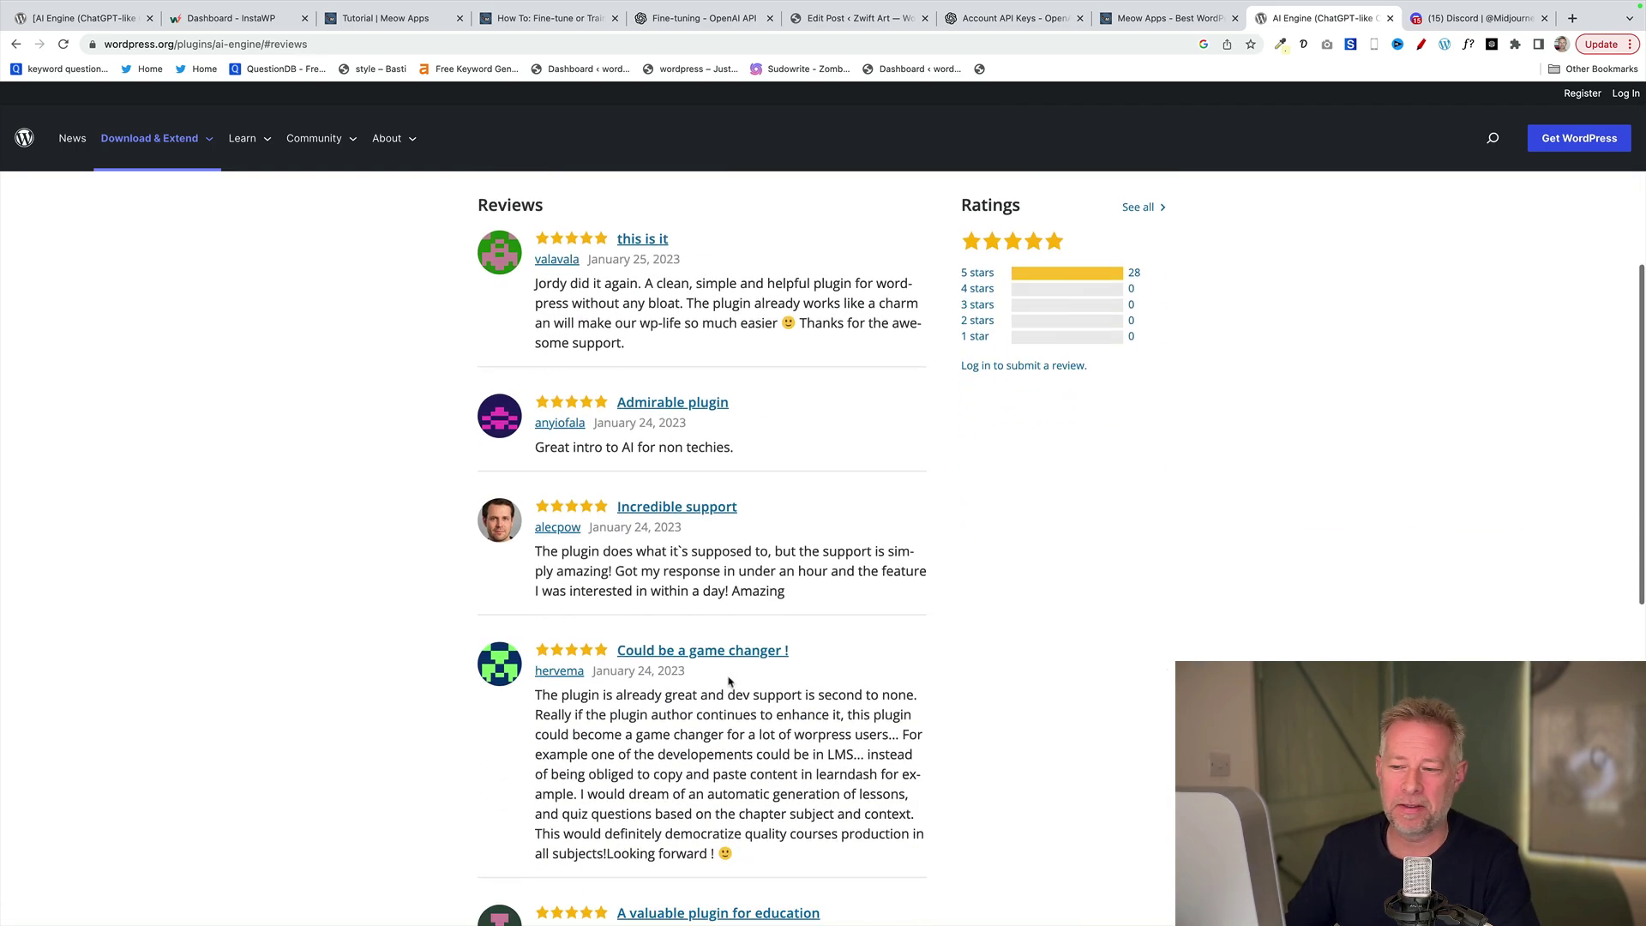
scroll(728, 681, down, 1)
scroll(728, 685, down, 2)
scroll(730, 692, down, 4)
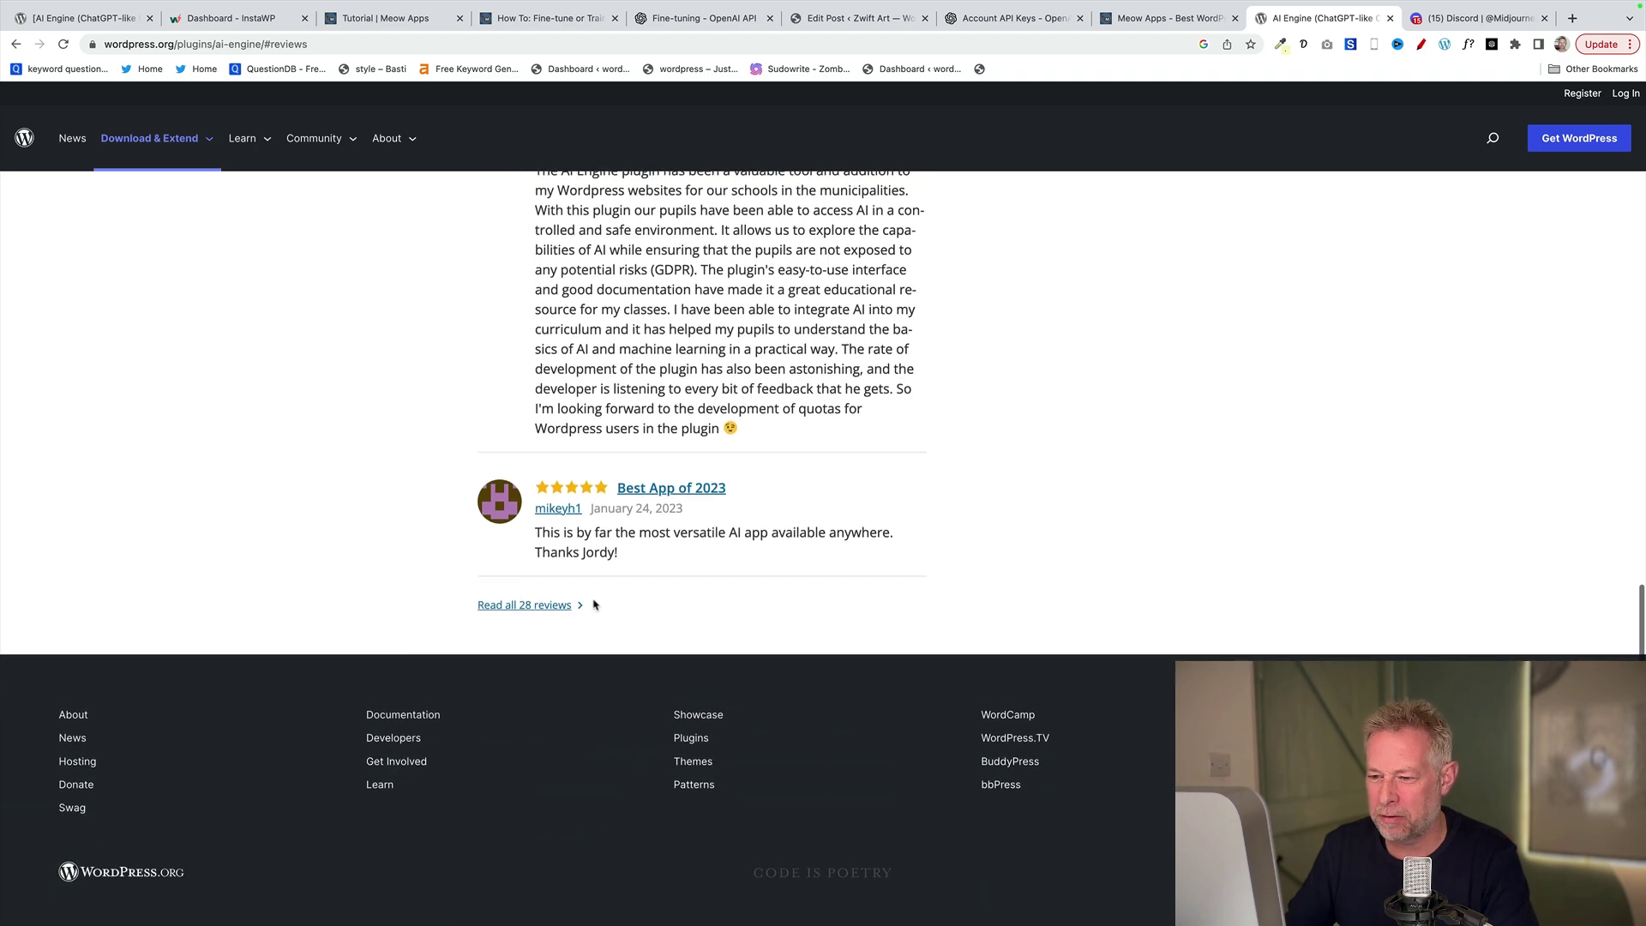
click(550, 600)
scroll(759, 623, down, 6)
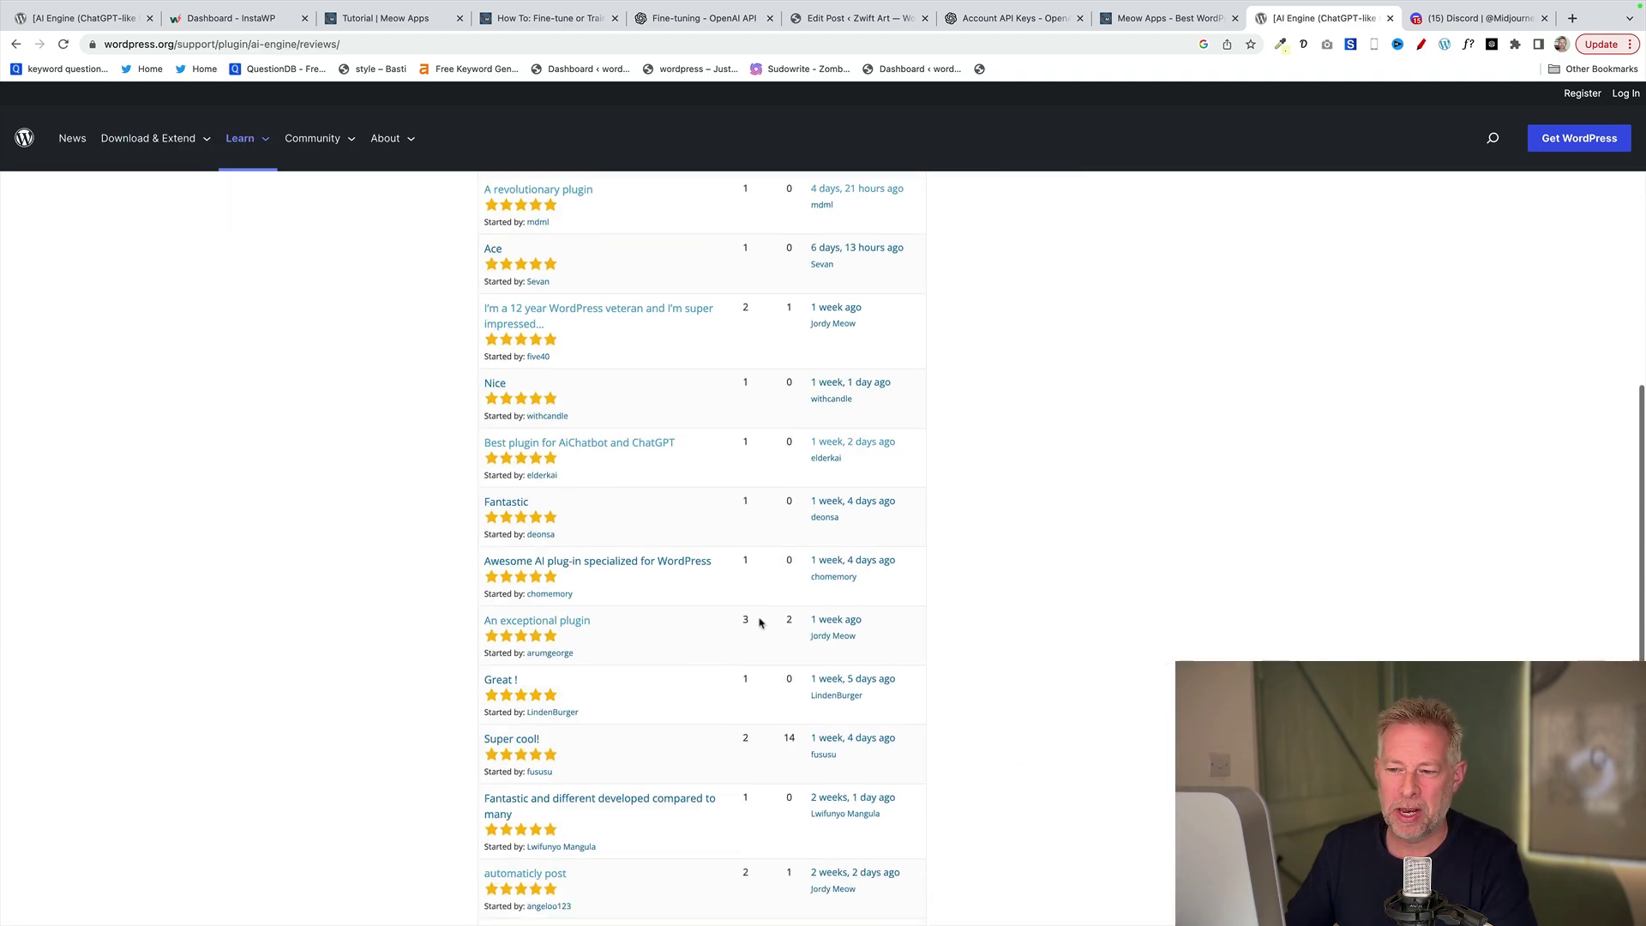
scroll(759, 623, down, 2)
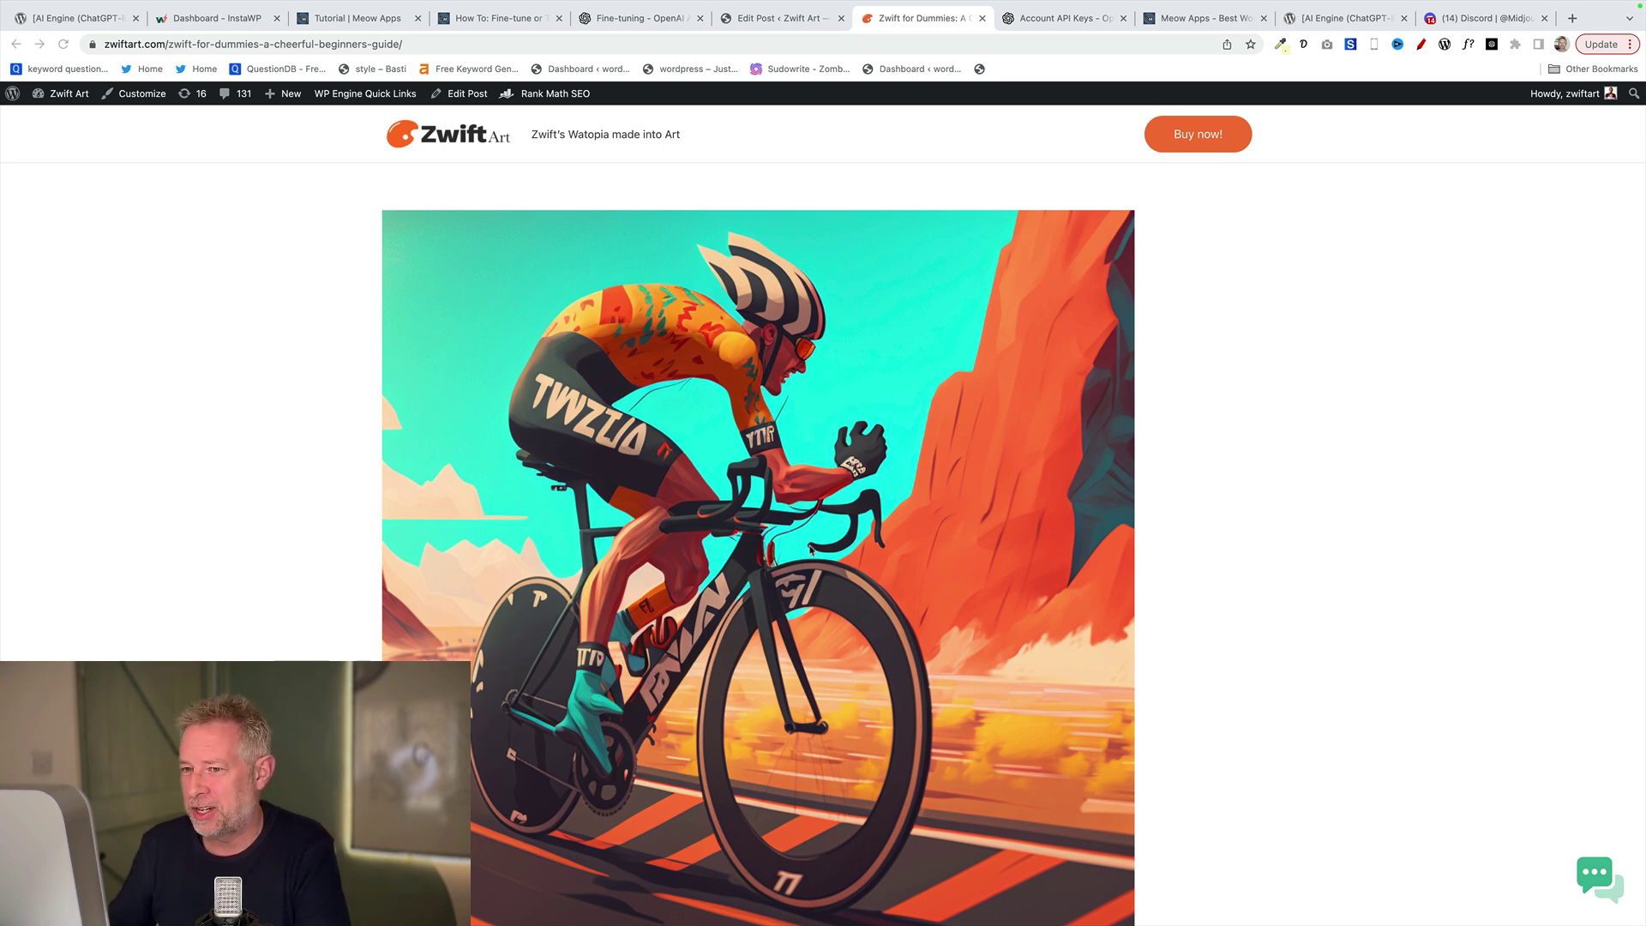
scroll(1169, 683, down, 1)
scroll(1169, 682, down, 3)
scroll(1171, 686, up, 4)
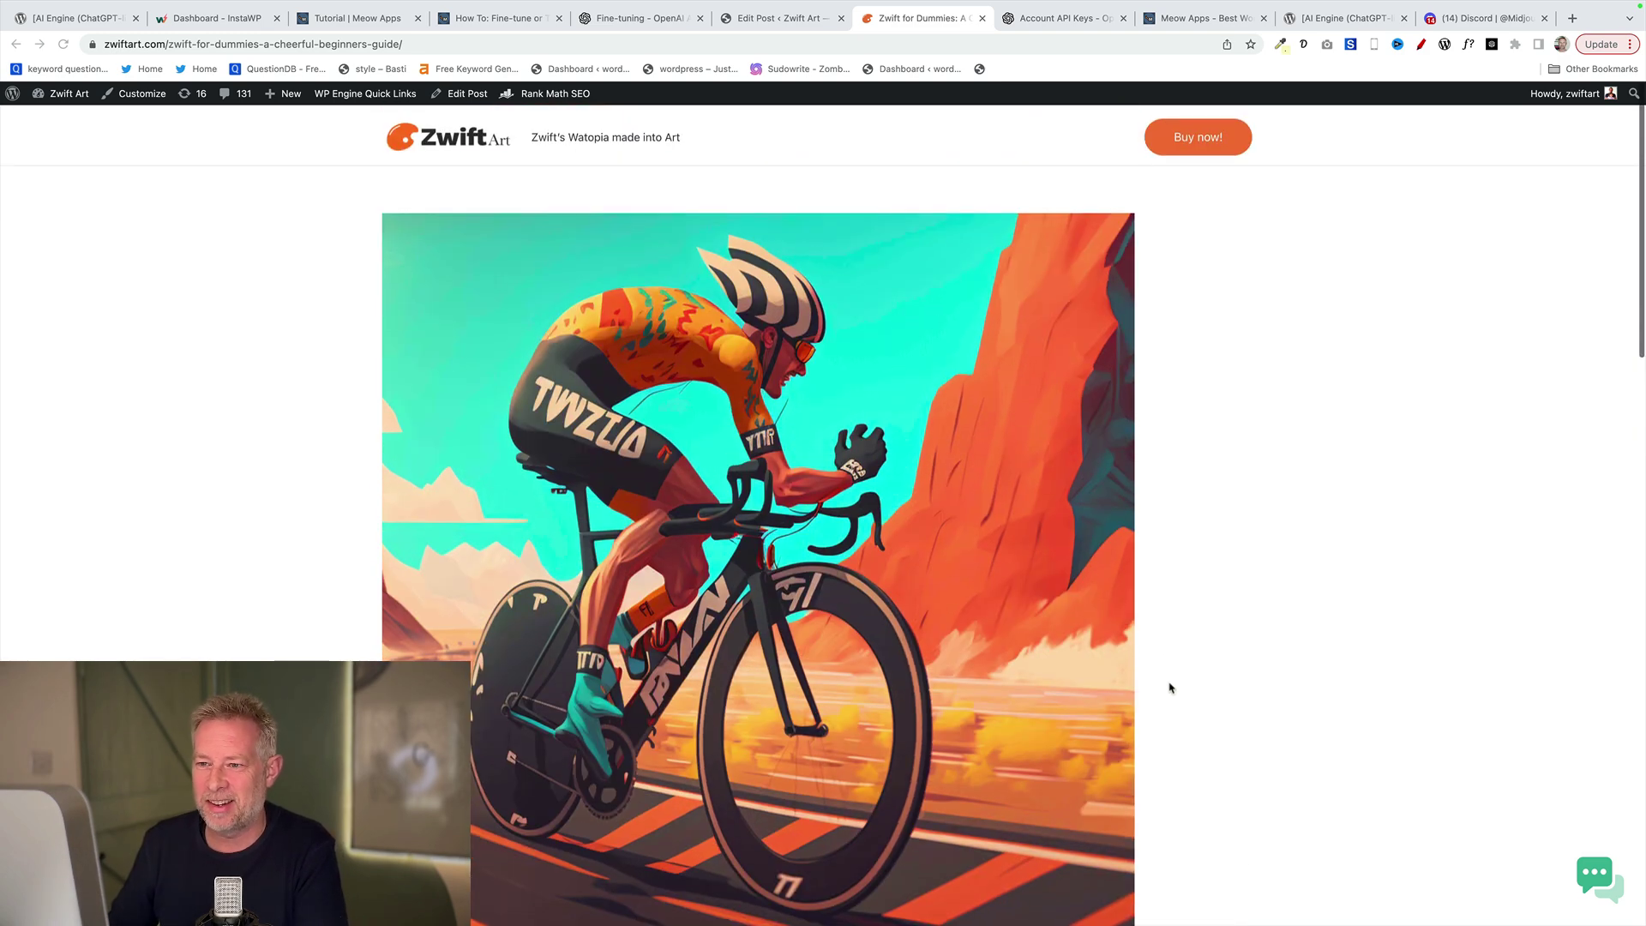
scroll(1155, 703, down, 3)
scroll(1155, 702, down, 2)
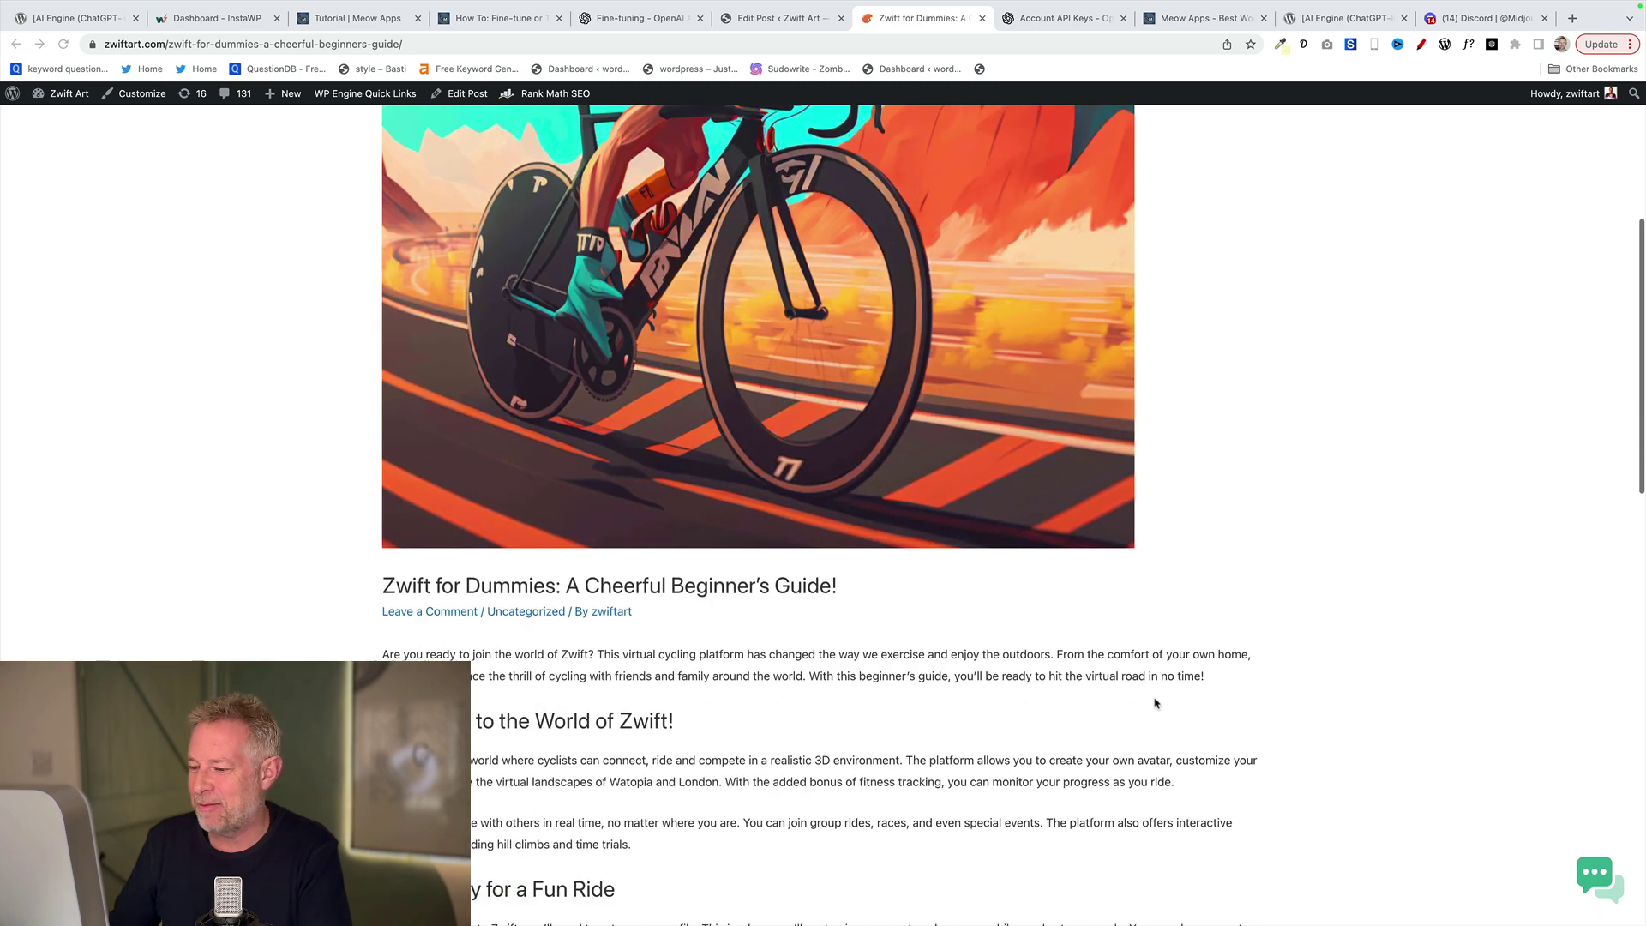
scroll(1155, 702, down, 1)
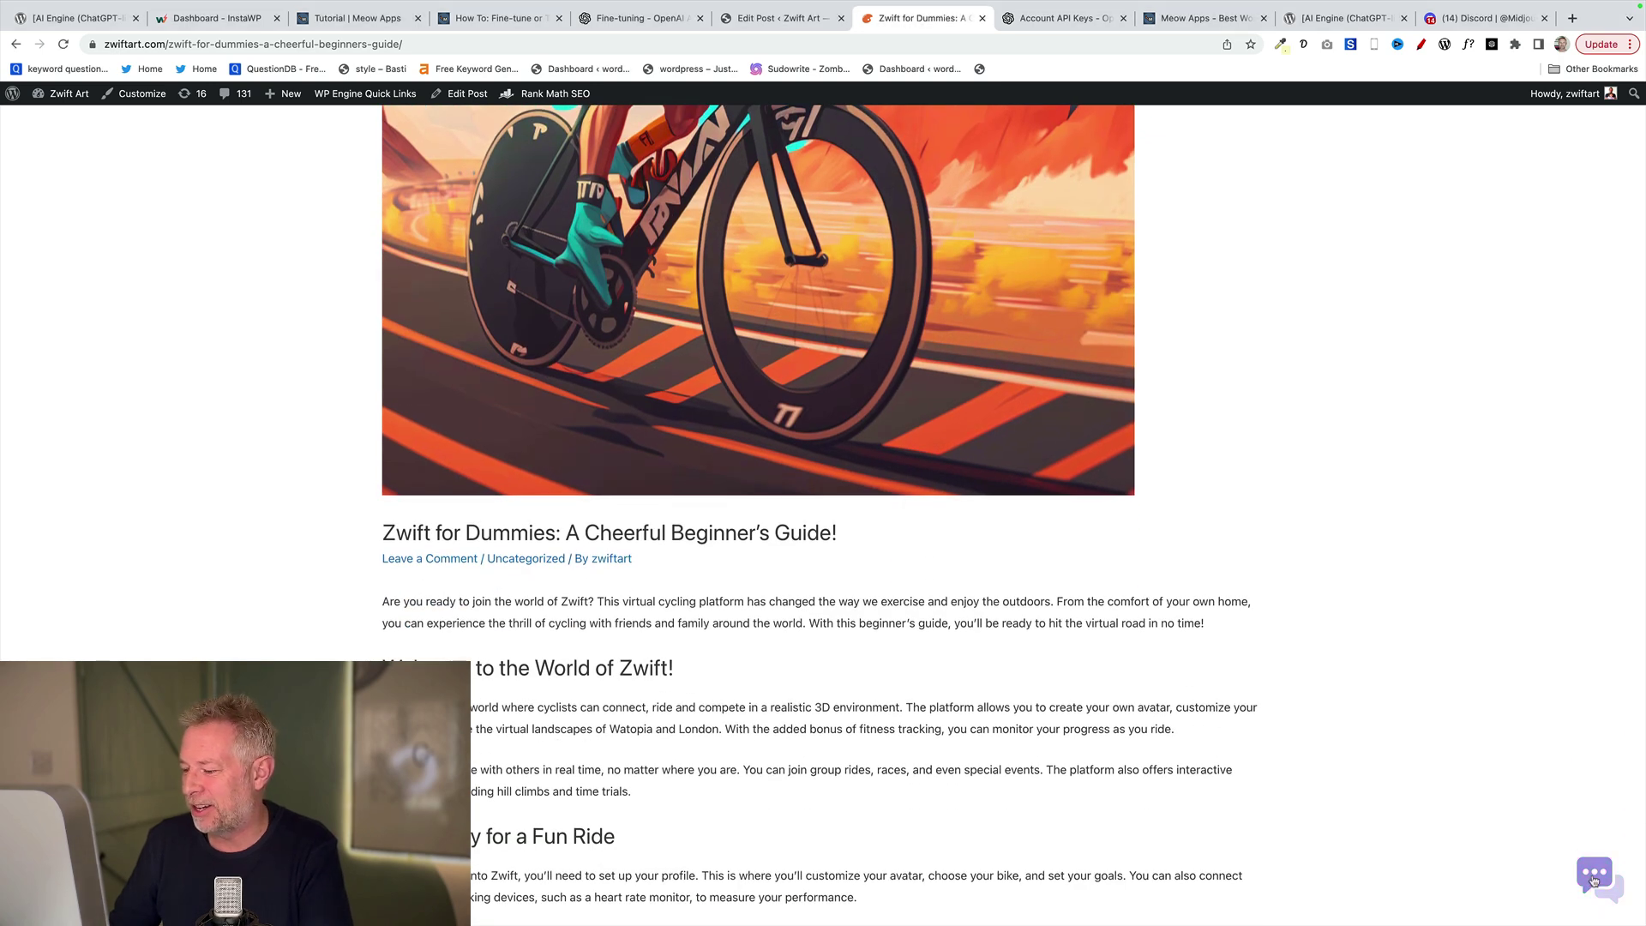
Ask the site's Cyclebot chatbot 'how much is zwift'.
click(1594, 881)
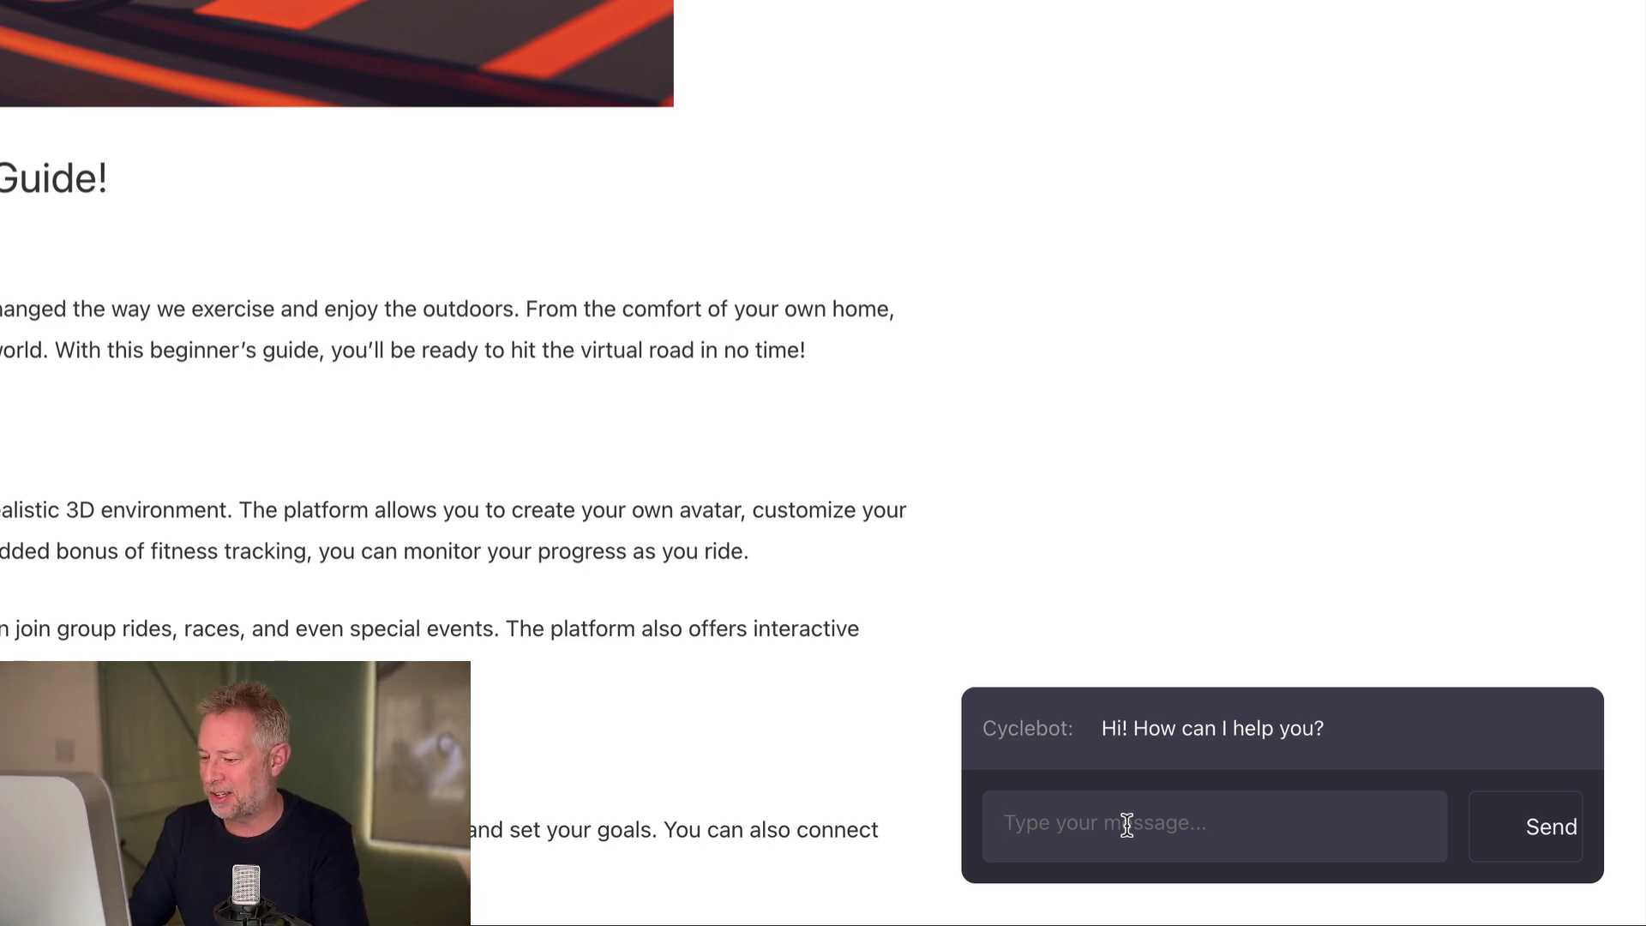
text(how much is zwift)
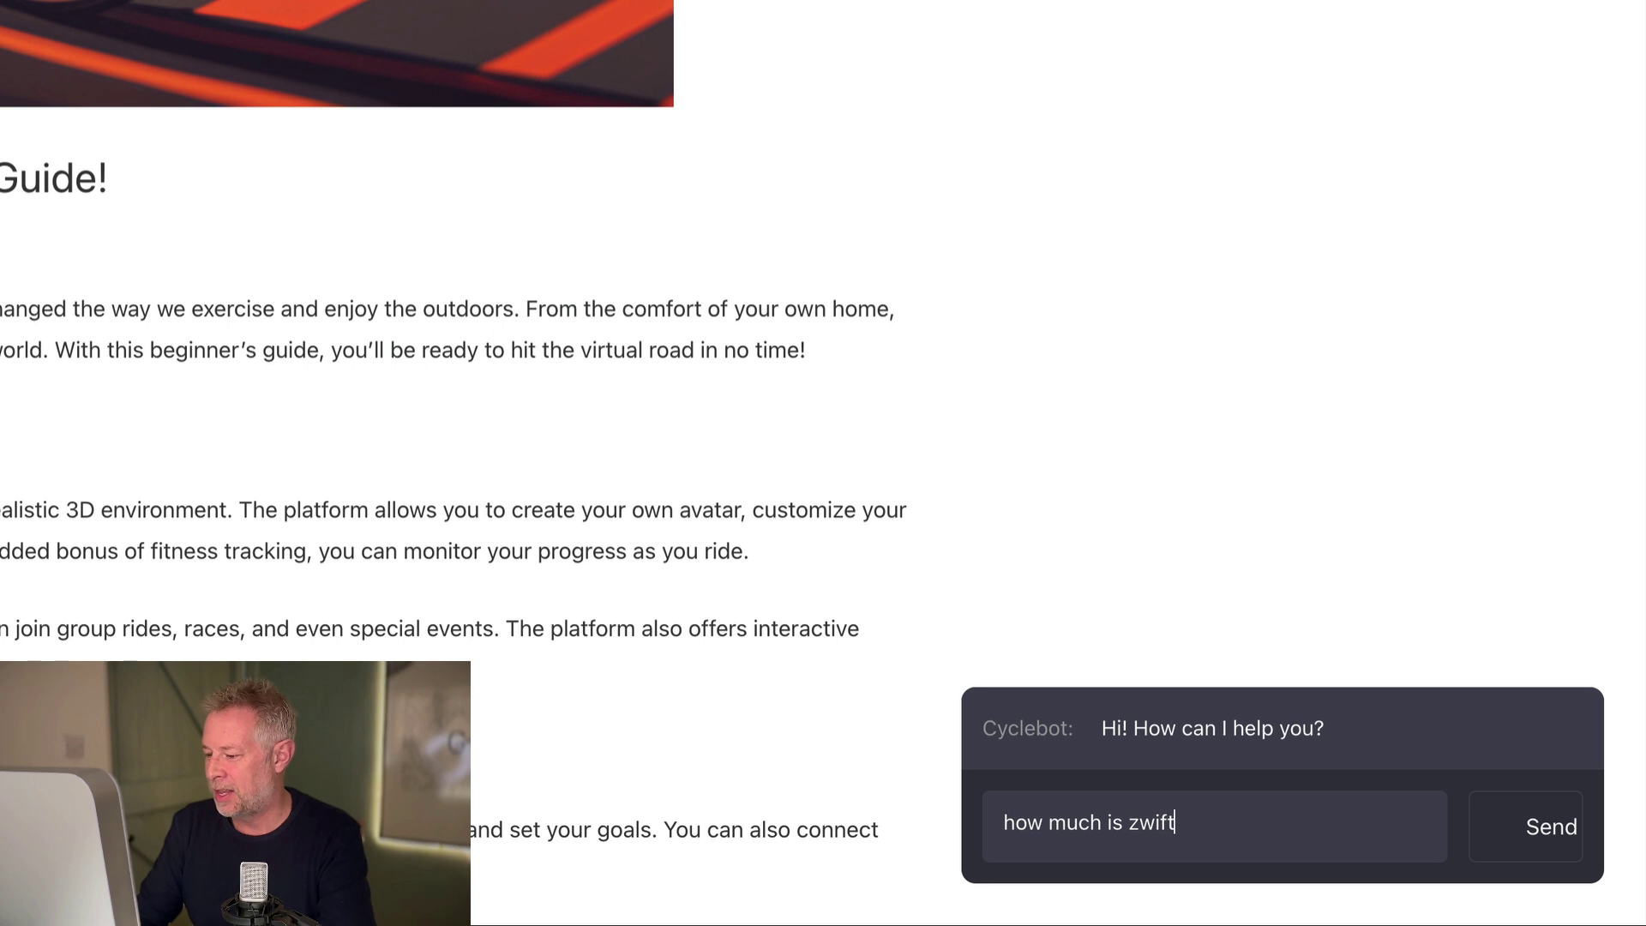
key(Return)
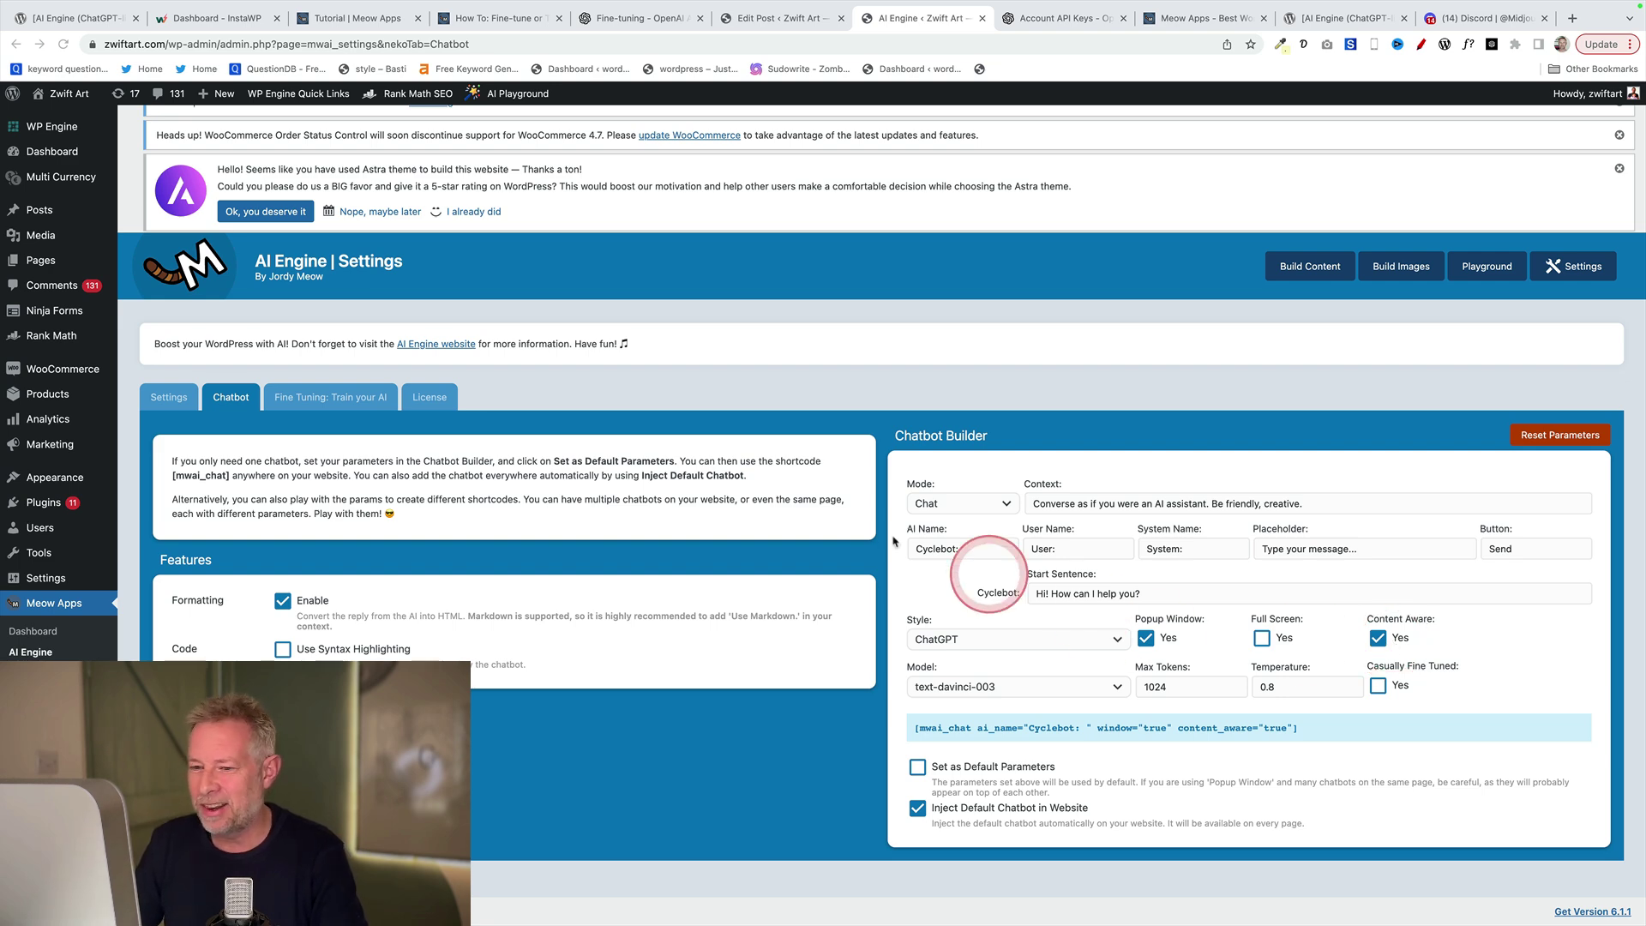
Look at AI Engine's Fine Tuning section before the main settings.
click(304, 400)
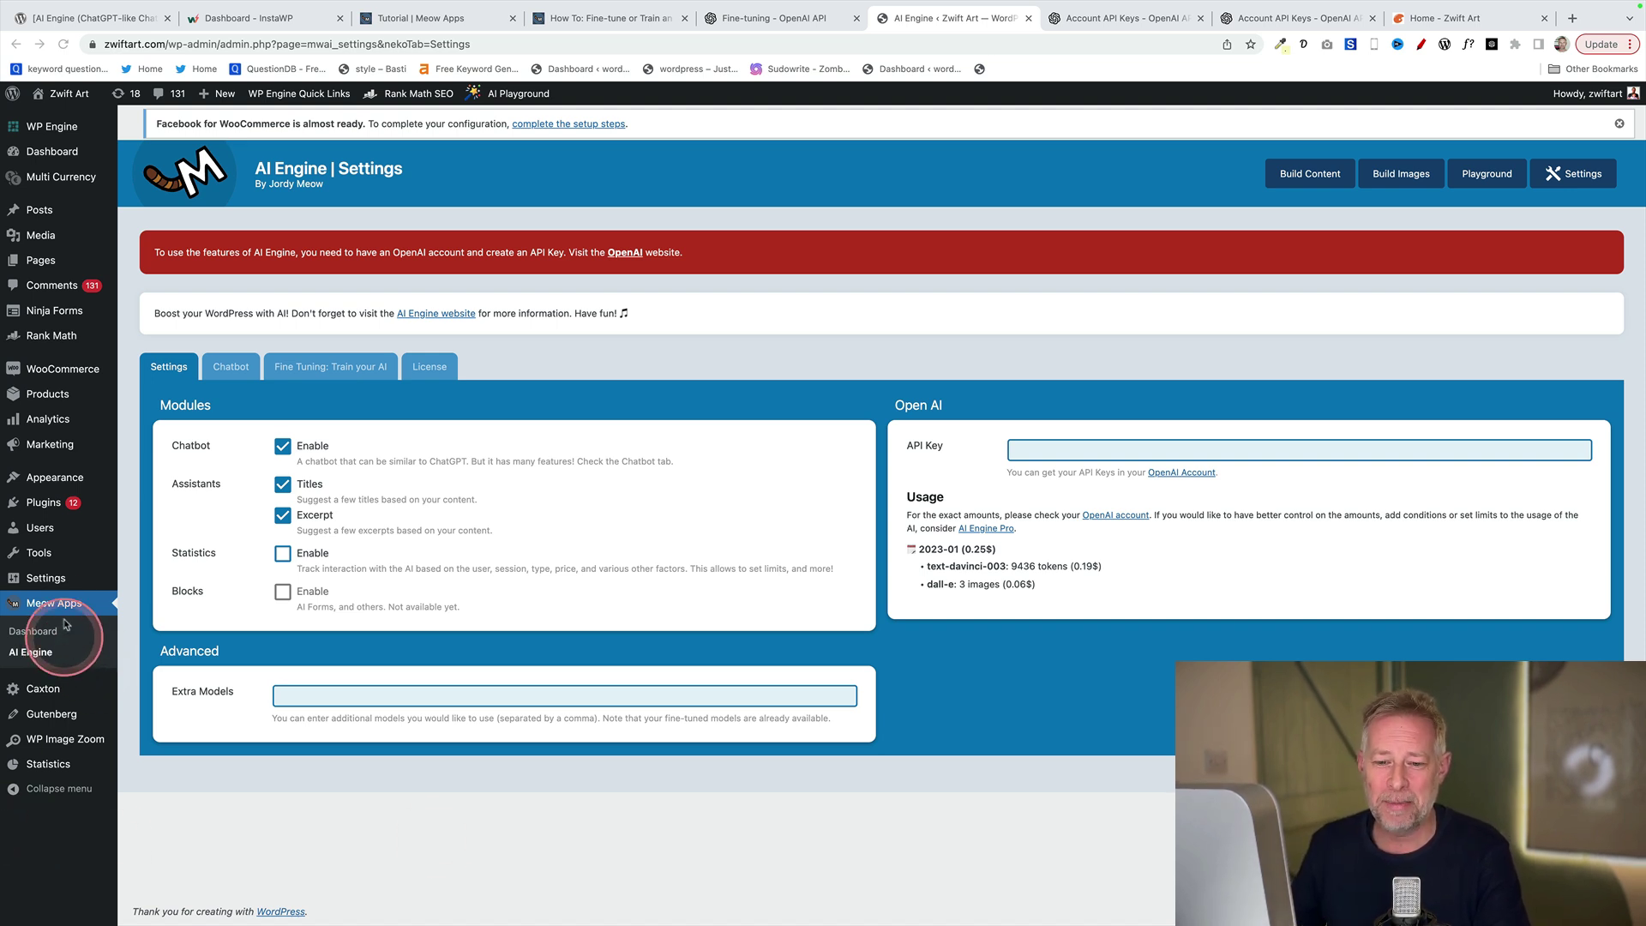
Focus AI Engine's empty API Key field to reach its OpenAI Account link.
click(39, 658)
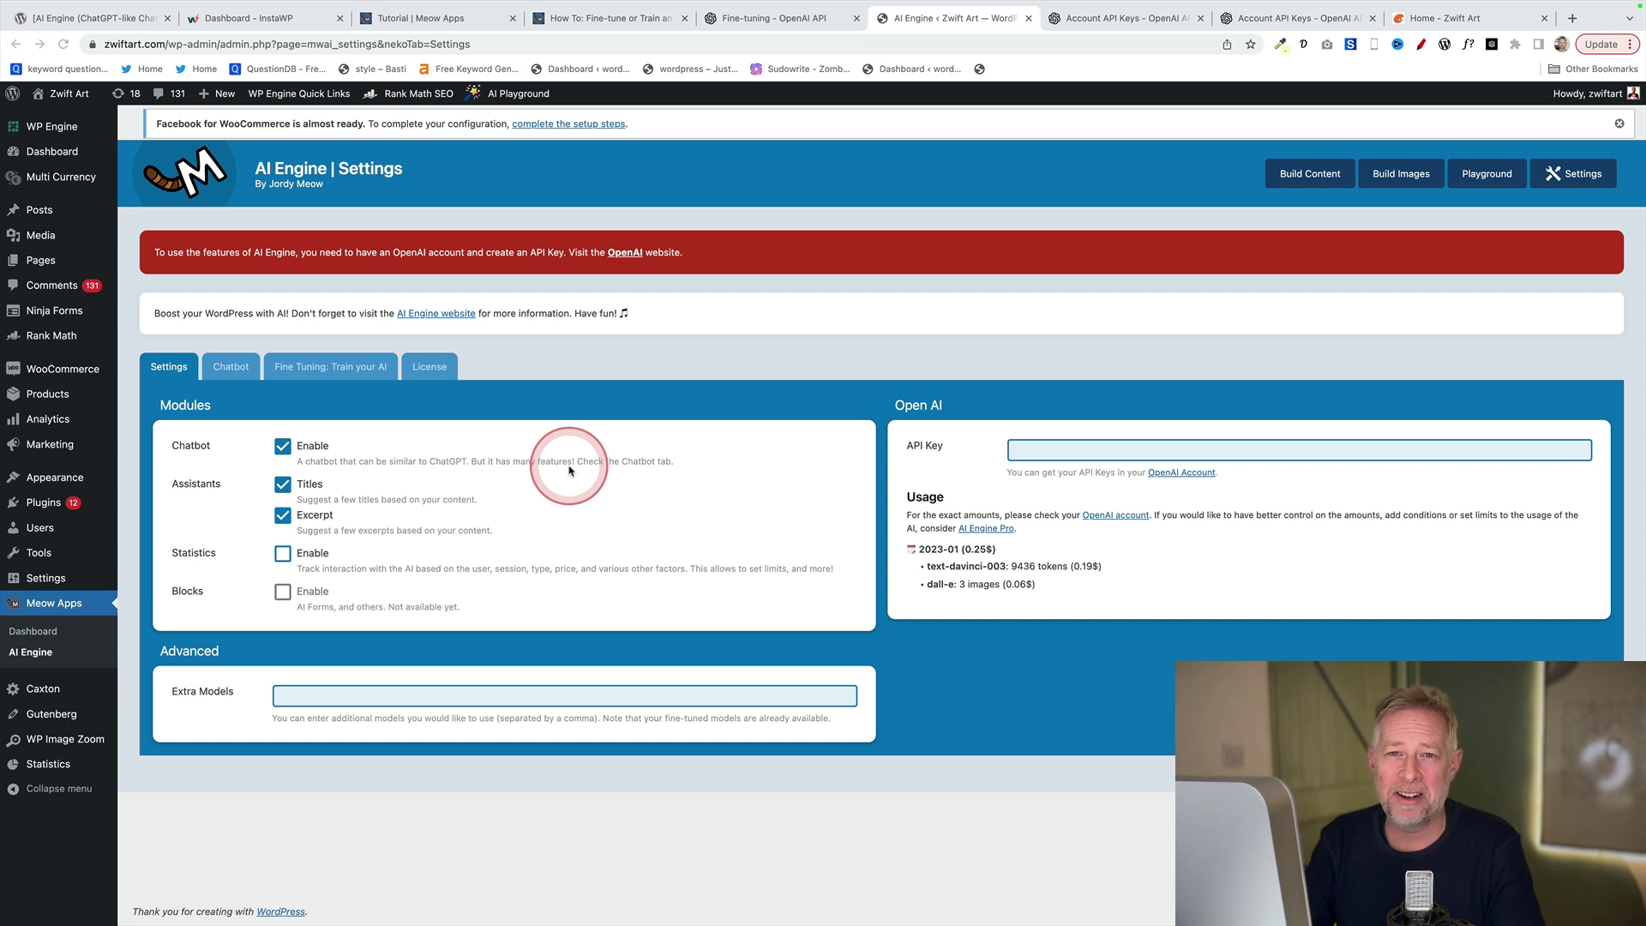
click(1197, 485)
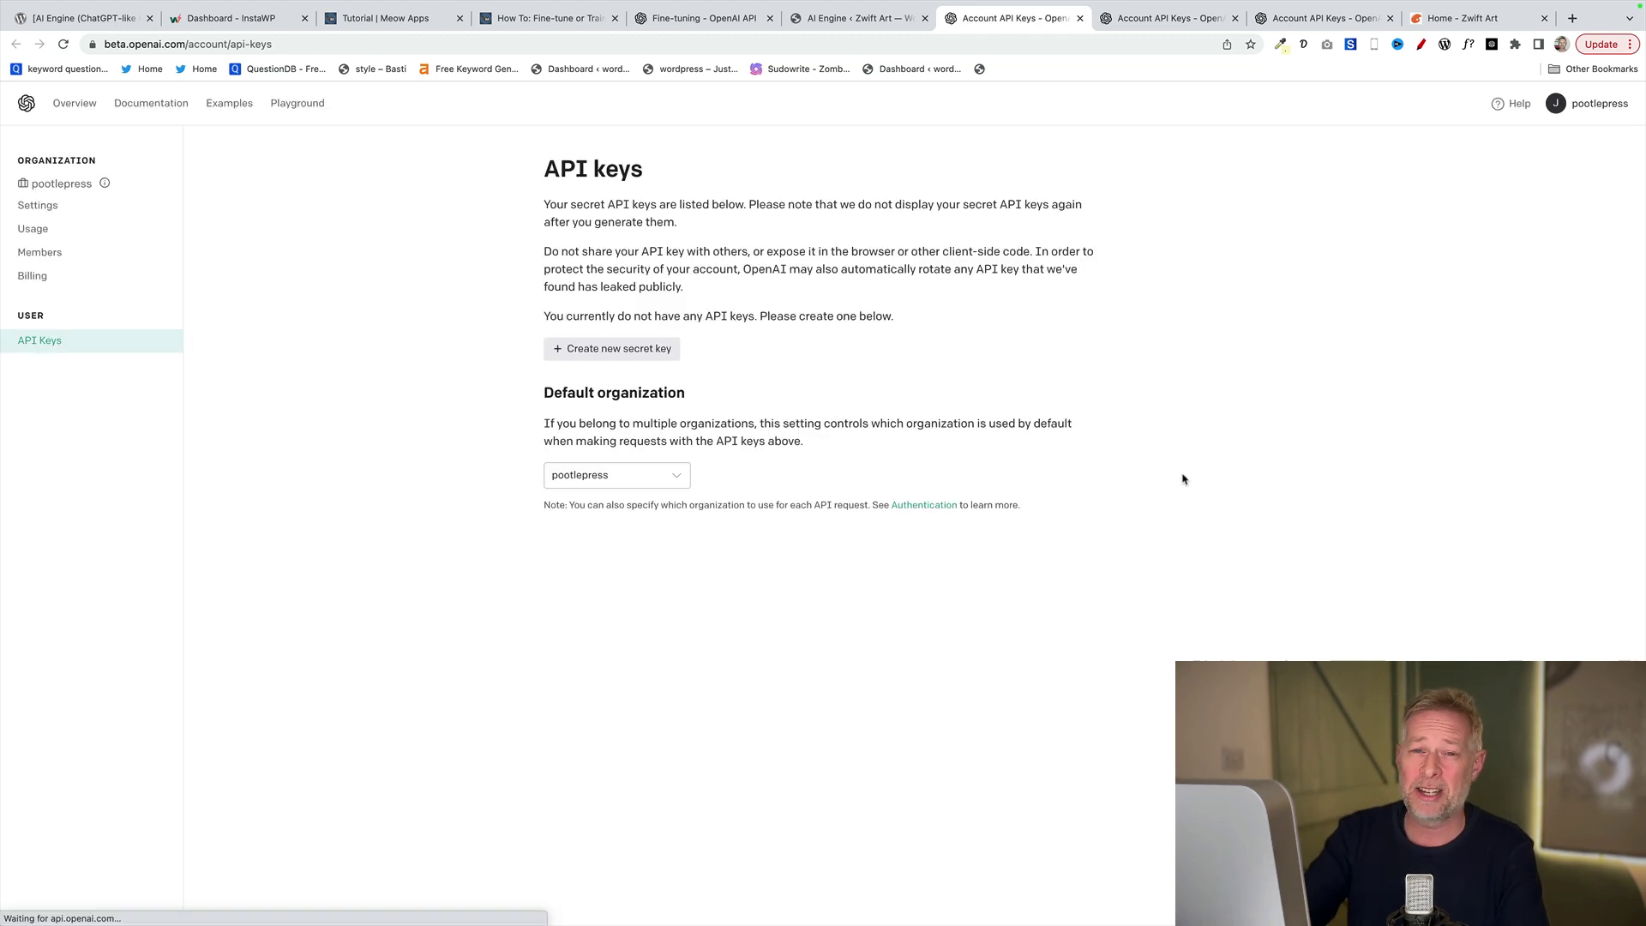
Create a new OpenAI secret key and copy it.
click(621, 425)
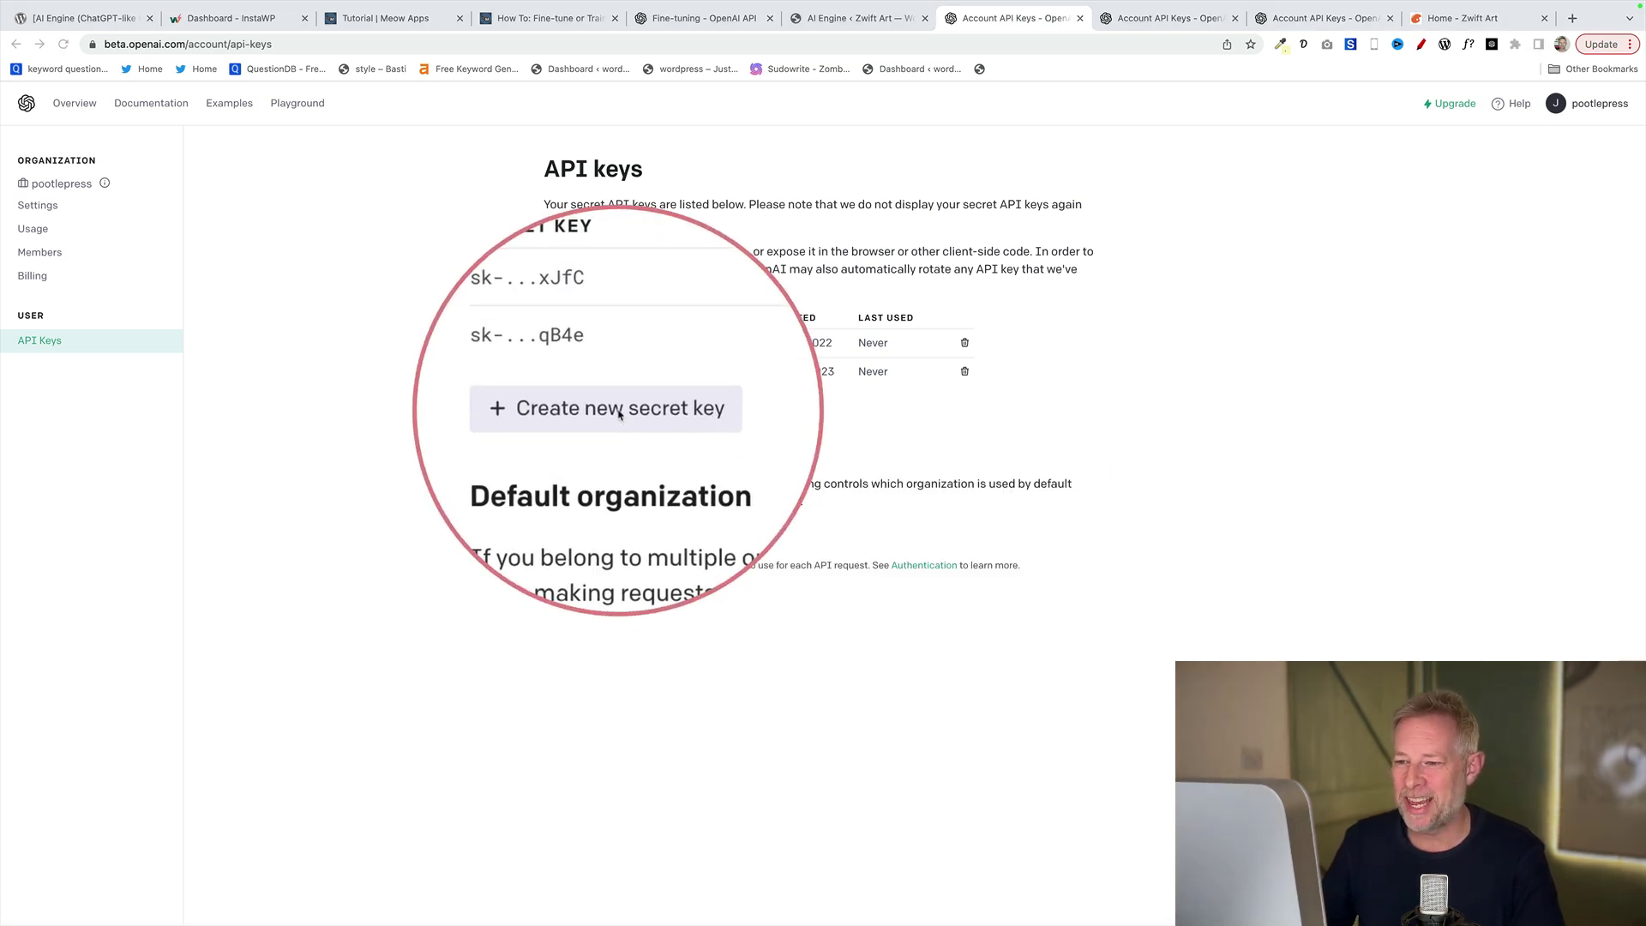
click(617, 411)
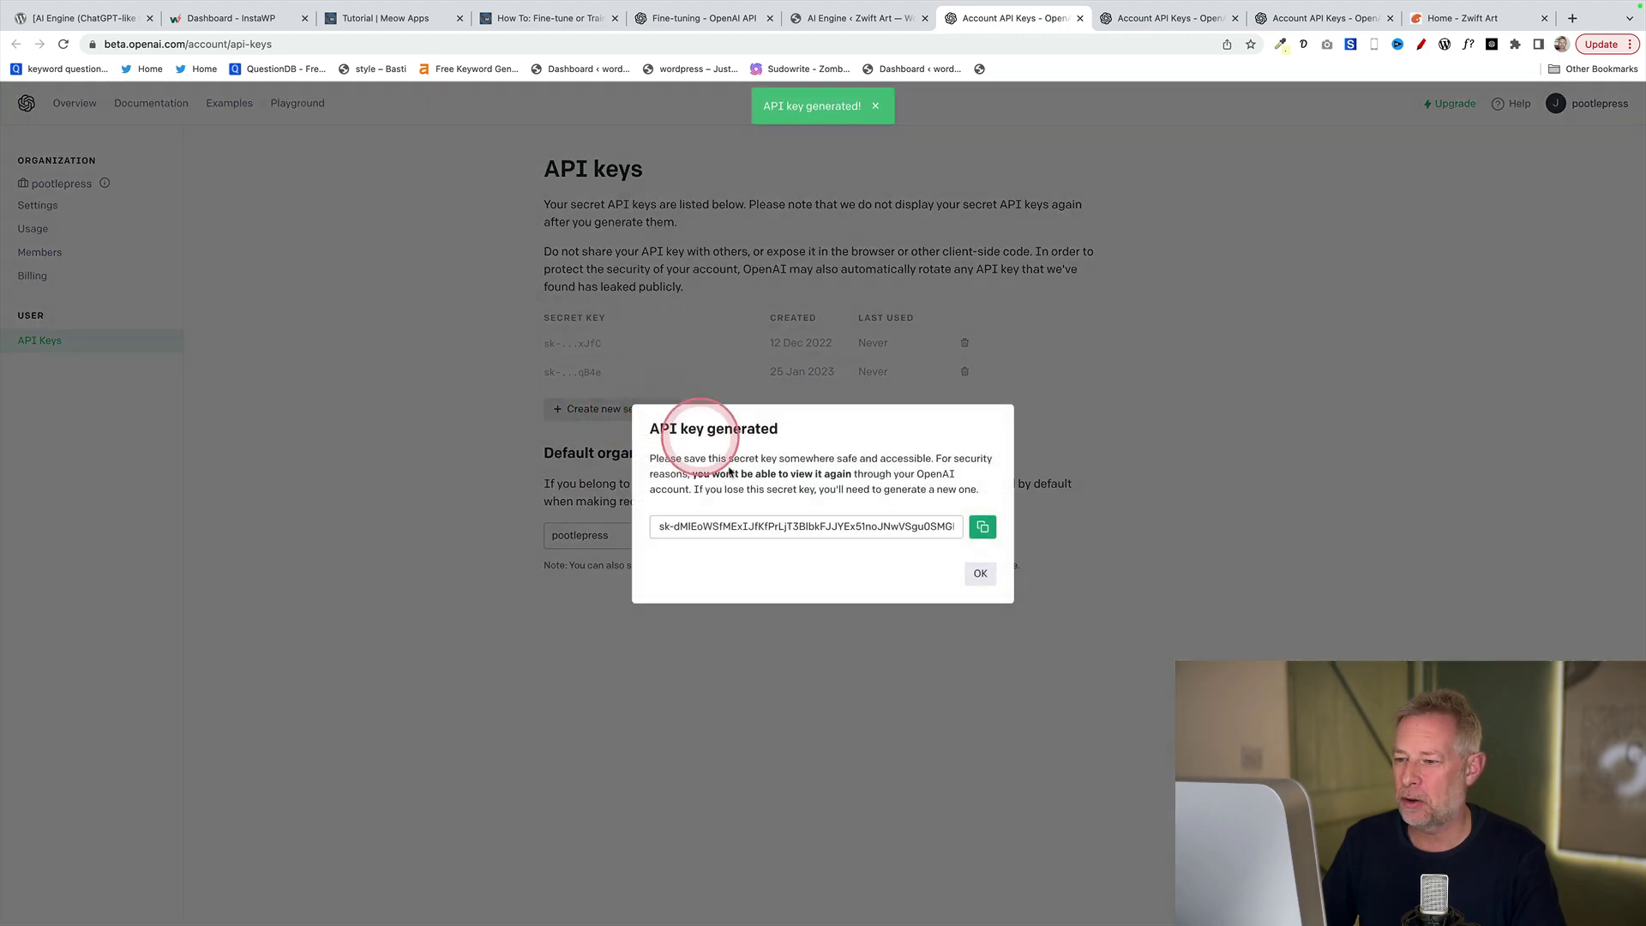
click(981, 526)
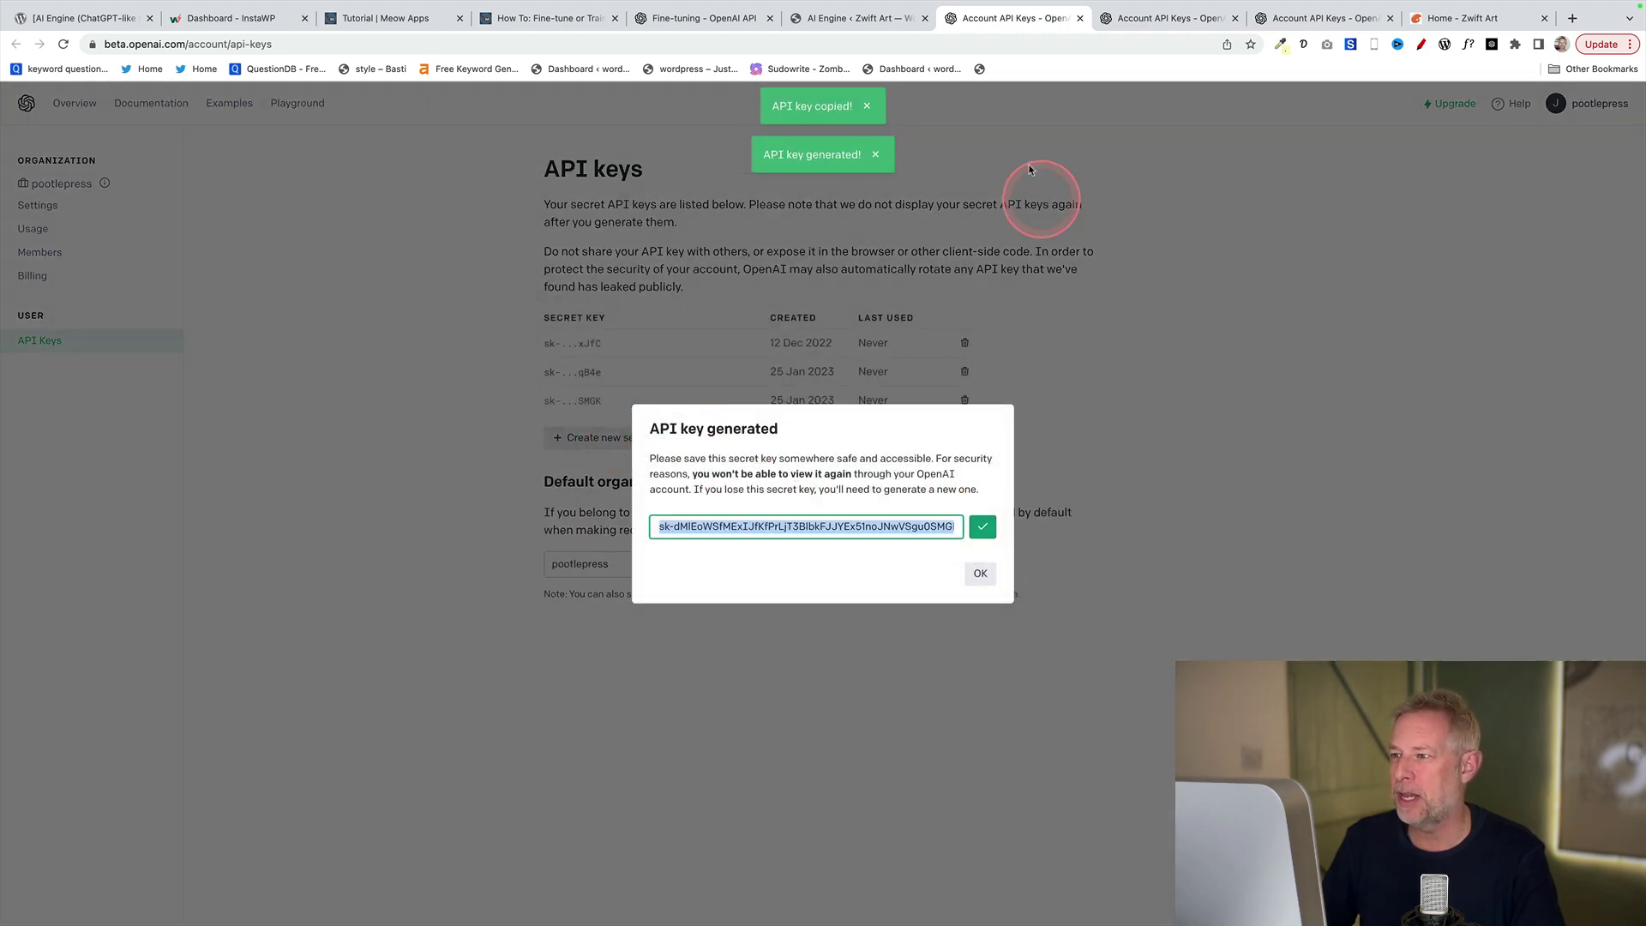
Paste the copied key into AI Engine's API Key field and save it.
click(858, 21)
click(1039, 447)
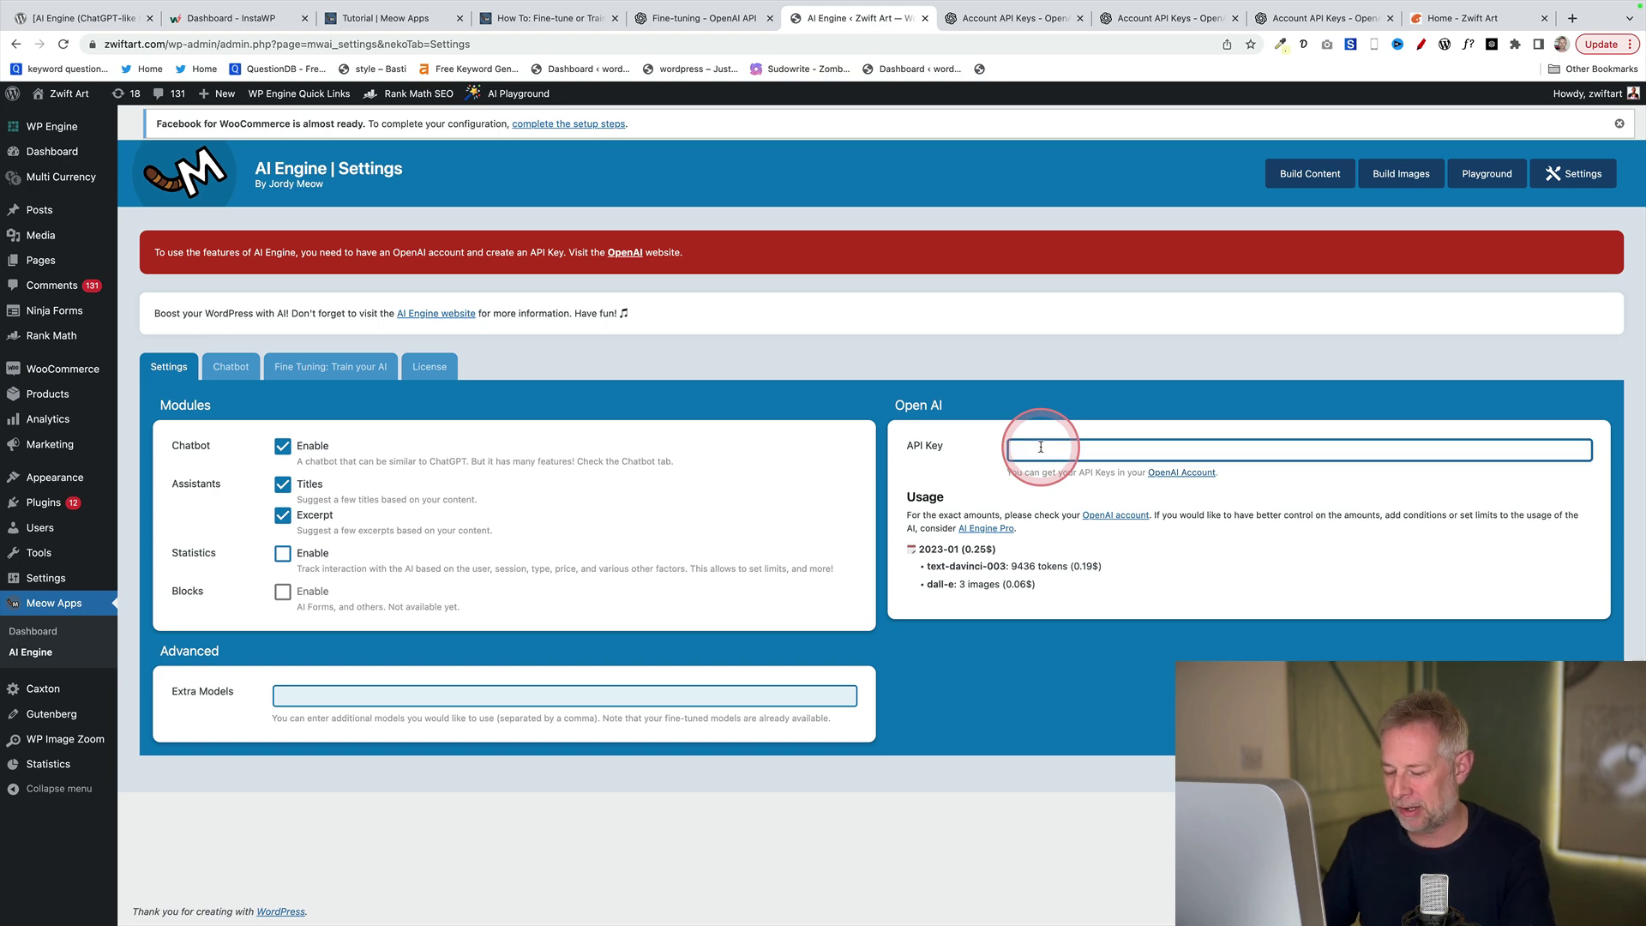
key(ctrl+v)
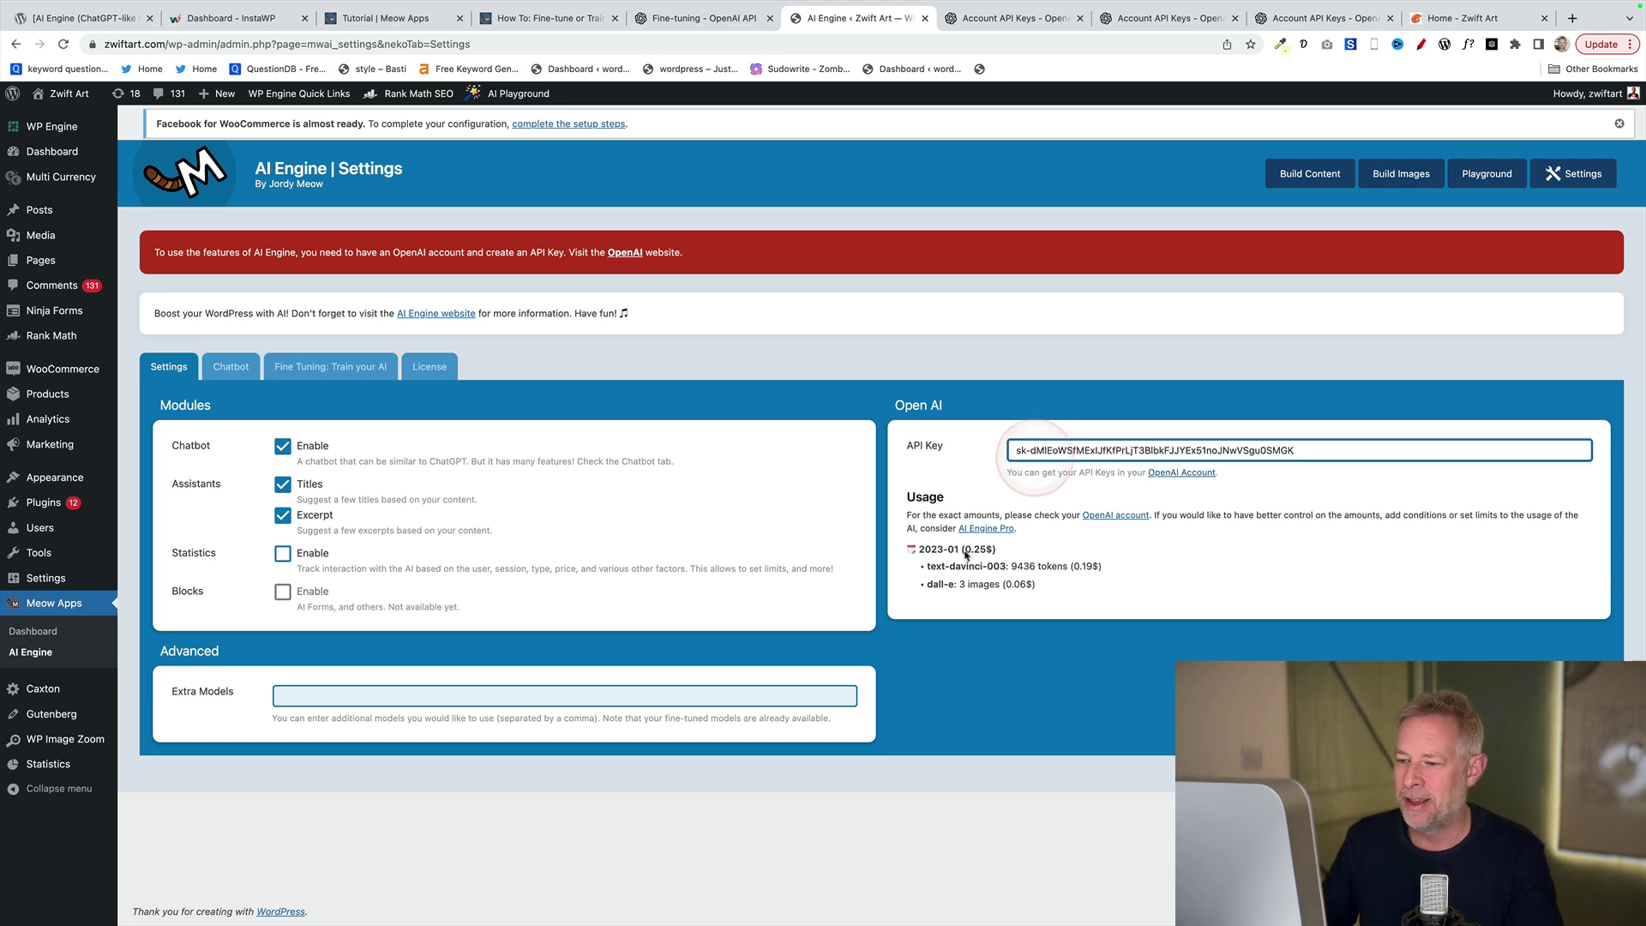
click(737, 694)
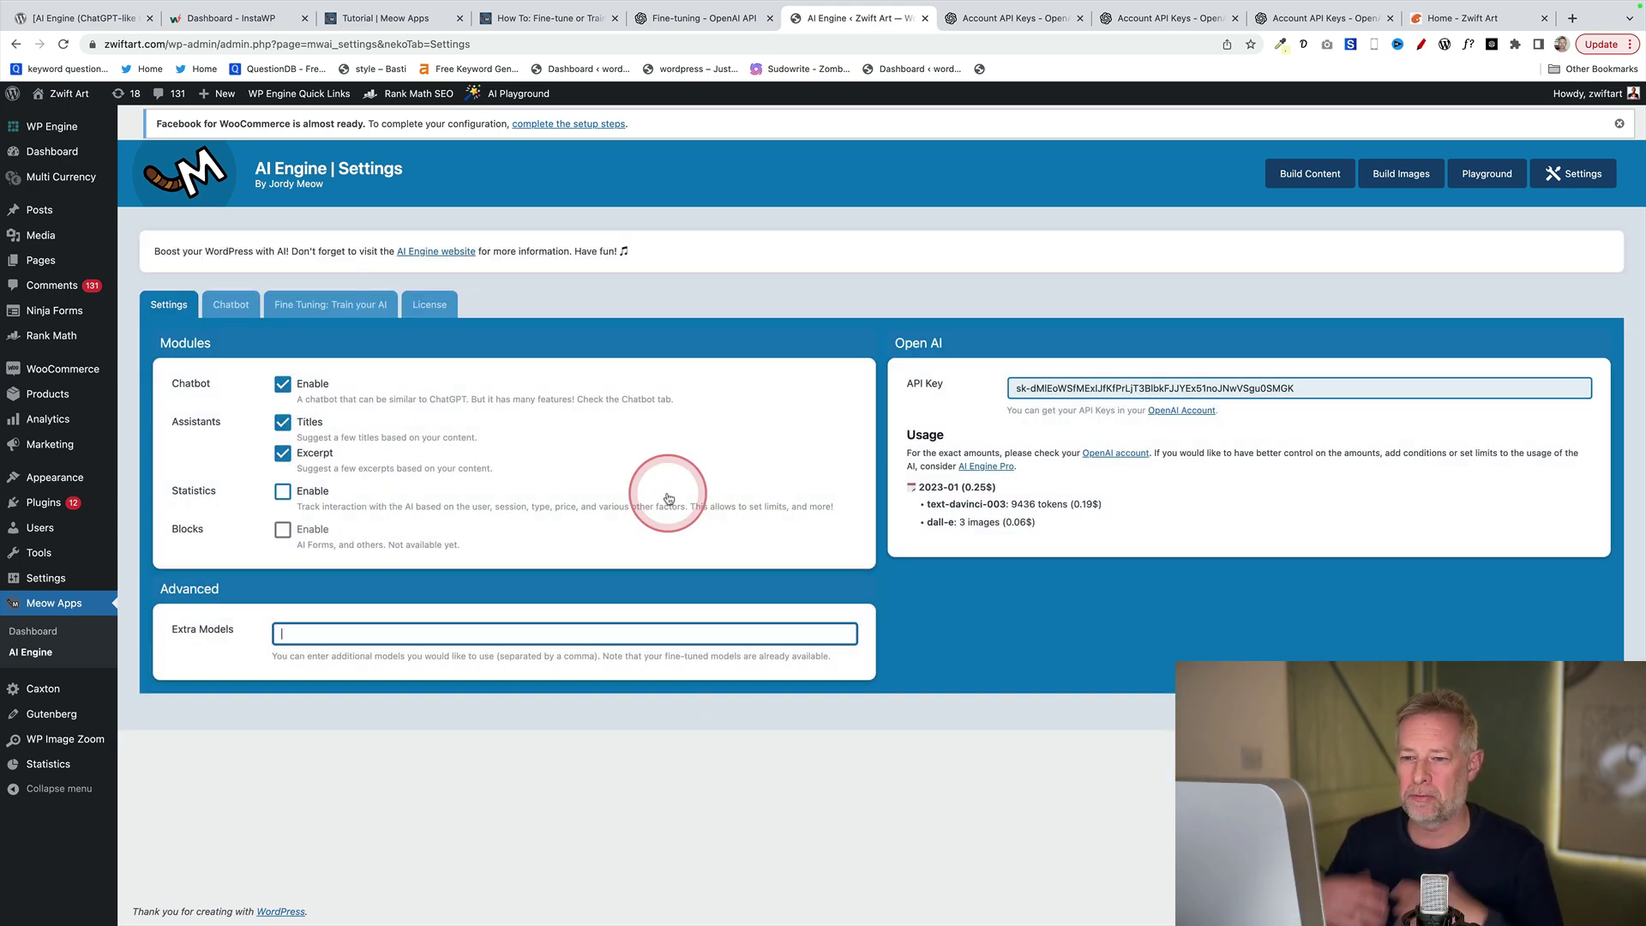
Check the Cyclebot chatbot configuration and its popup on the home page.
click(237, 313)
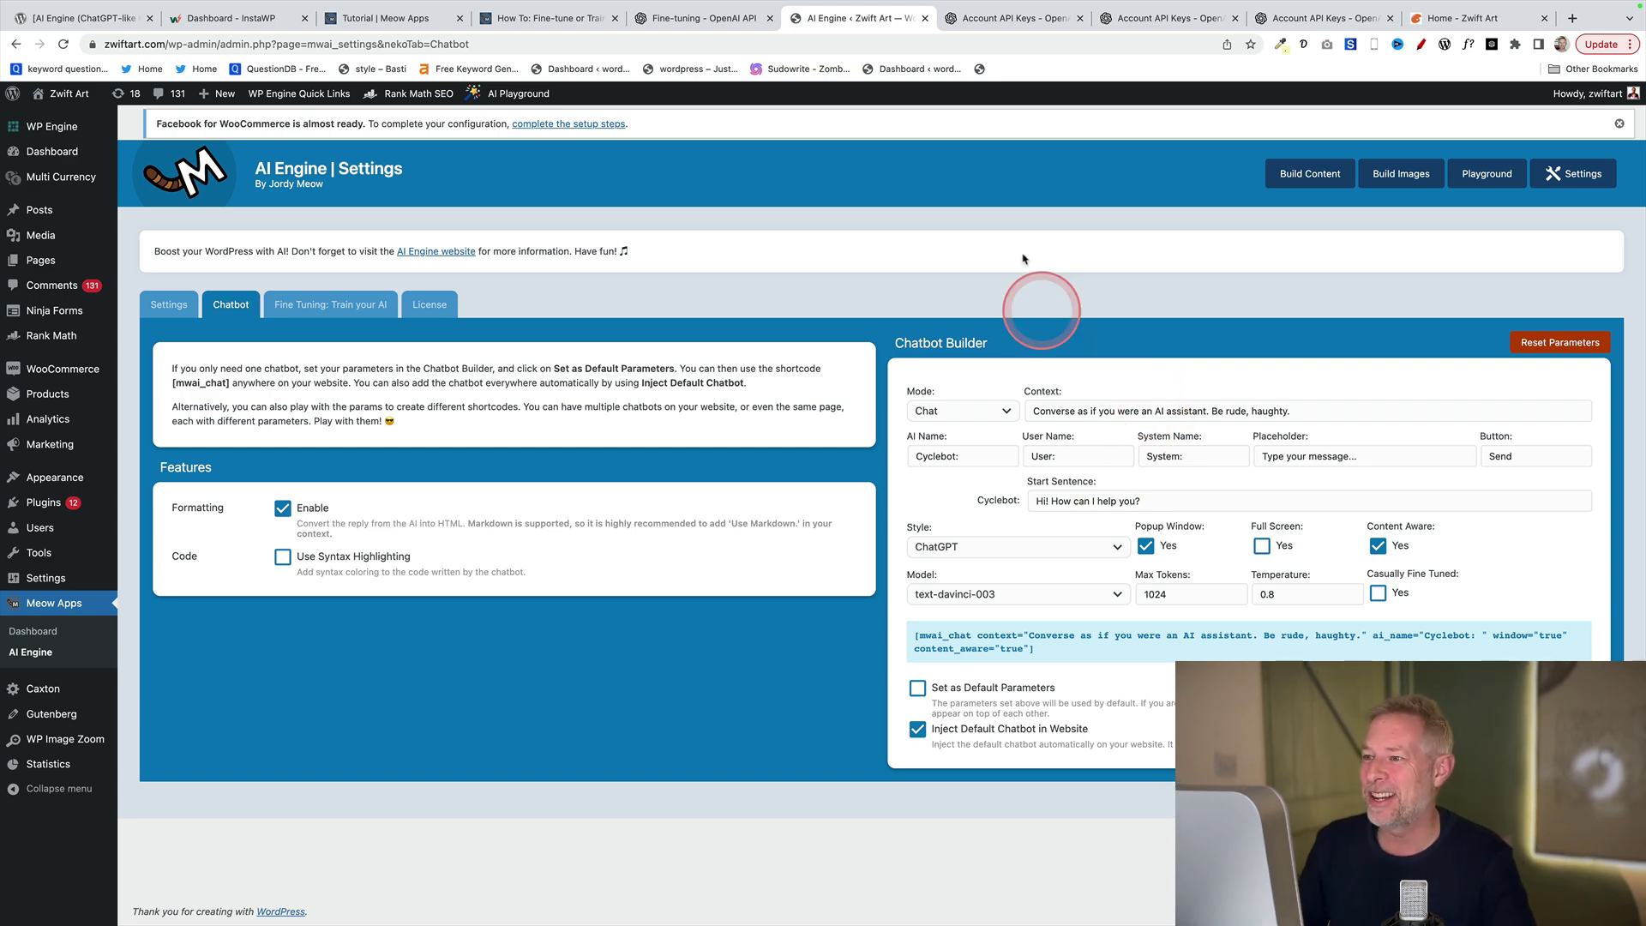
click(1454, 18)
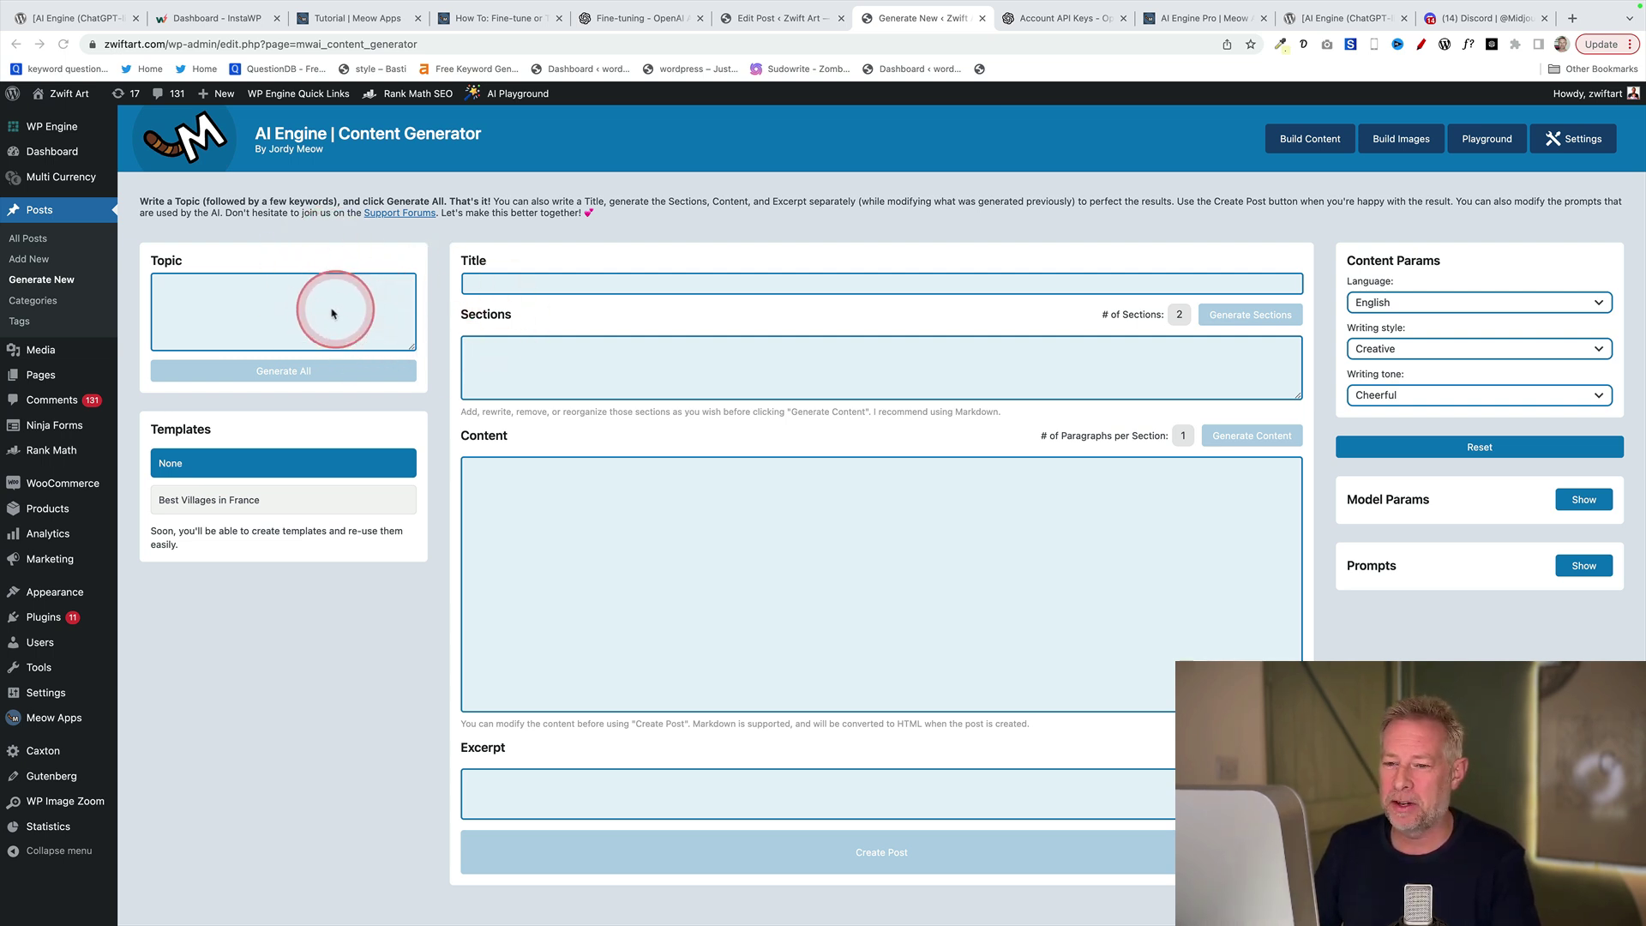
Enter the topic 'how to use Zwift' and generate the whole article.
click(283, 297)
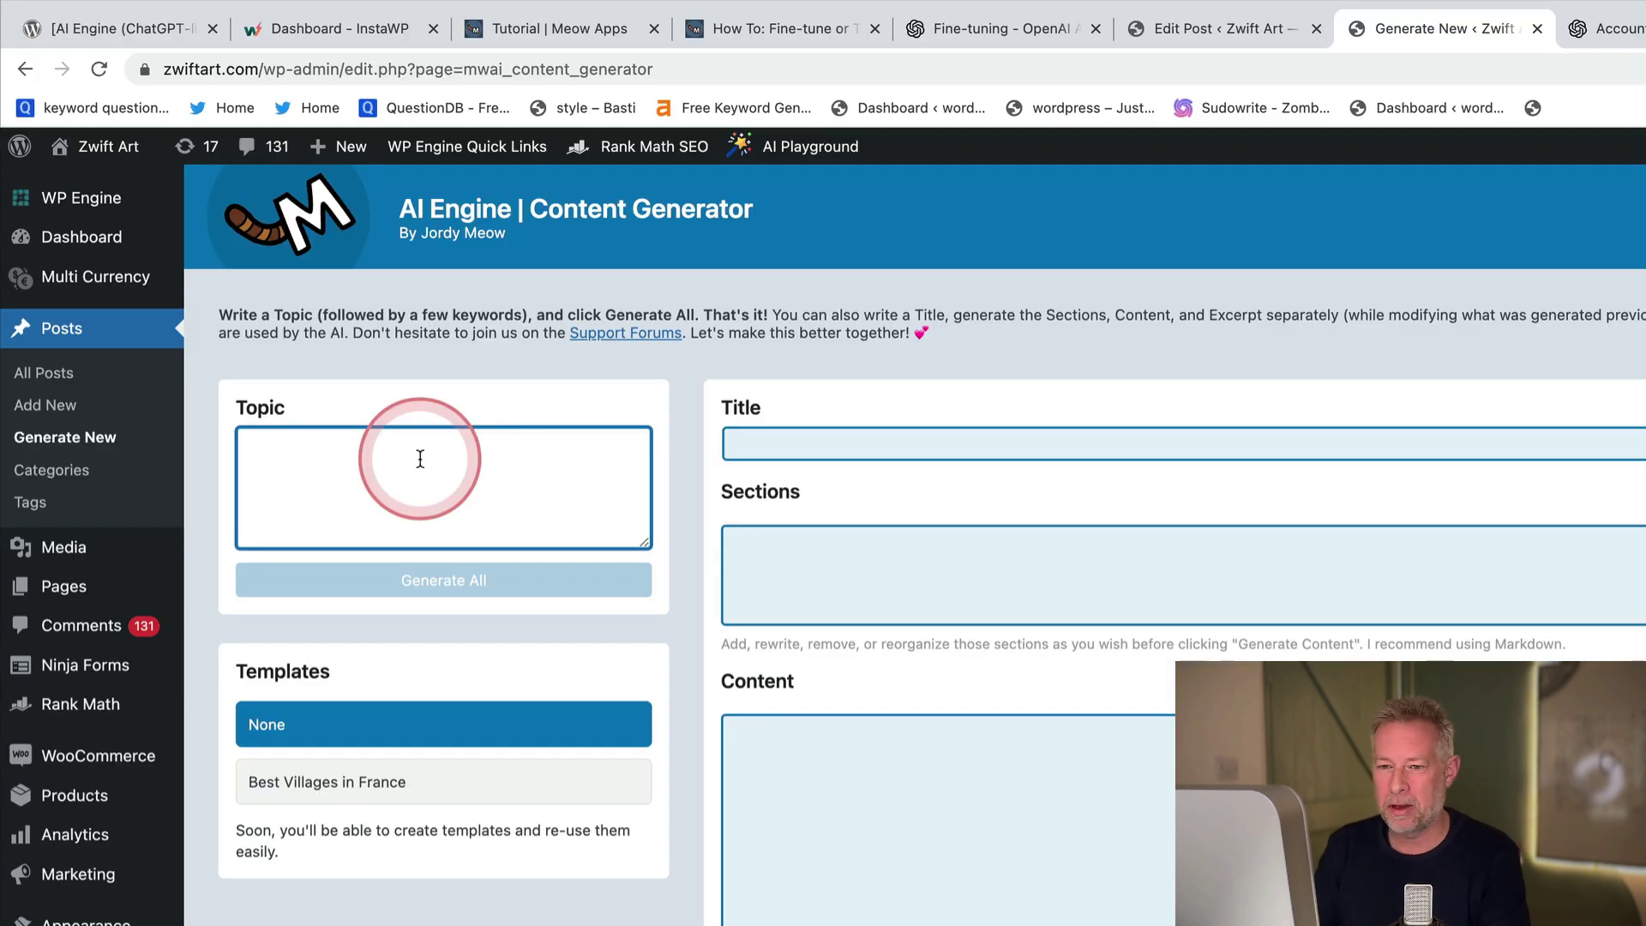
text(how to use)
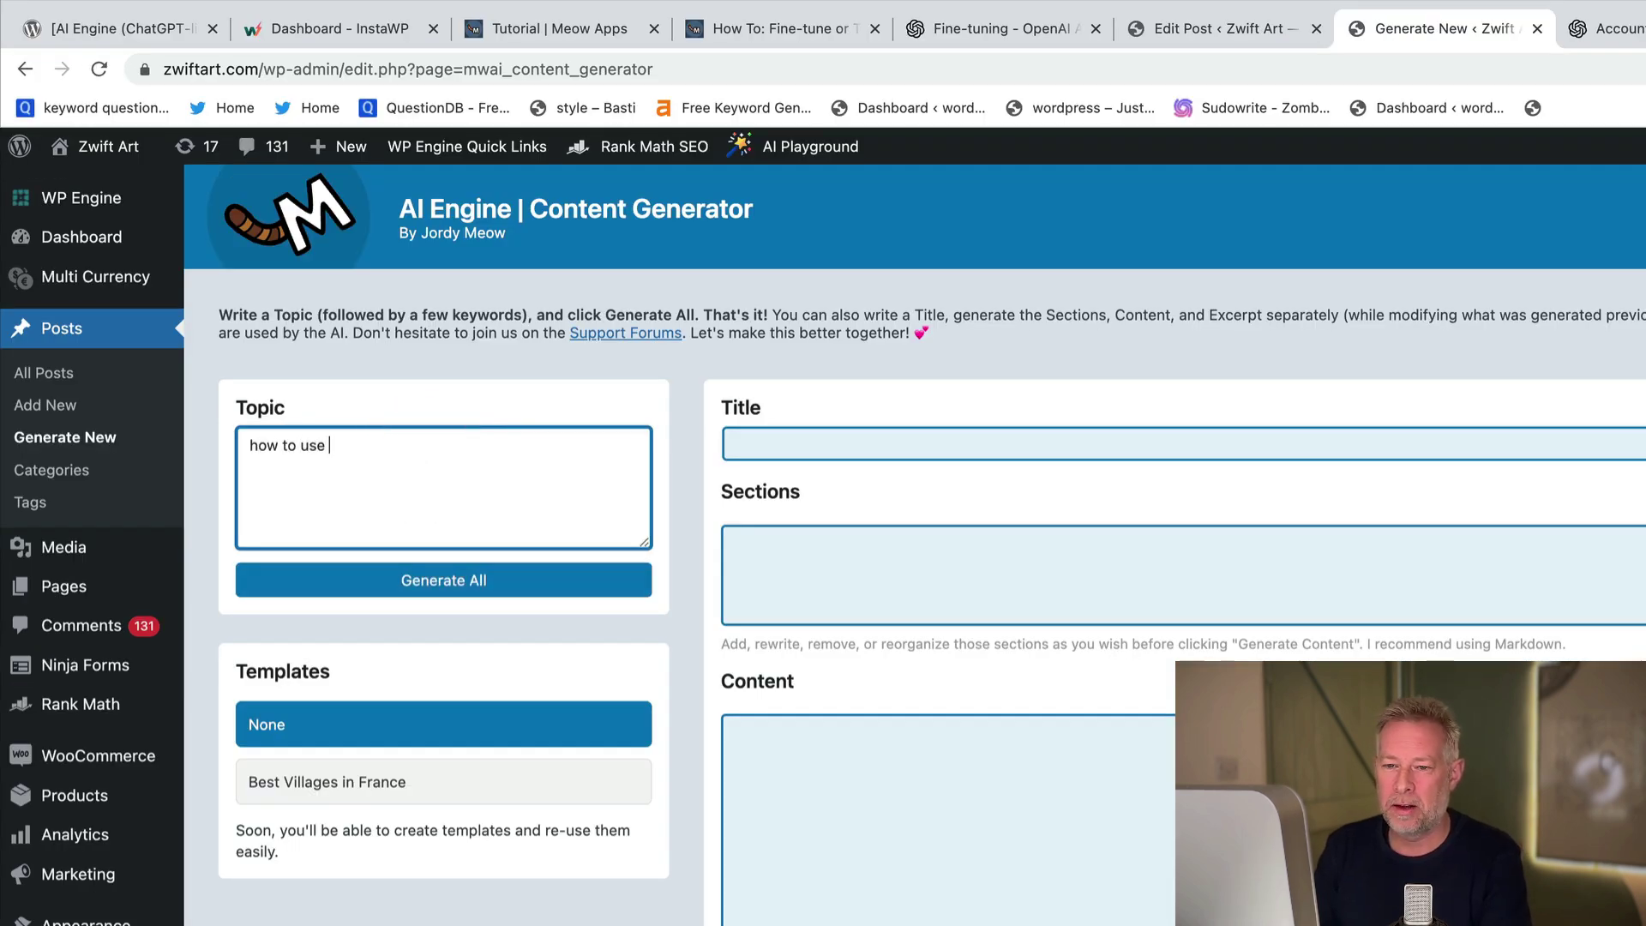
click(419, 459)
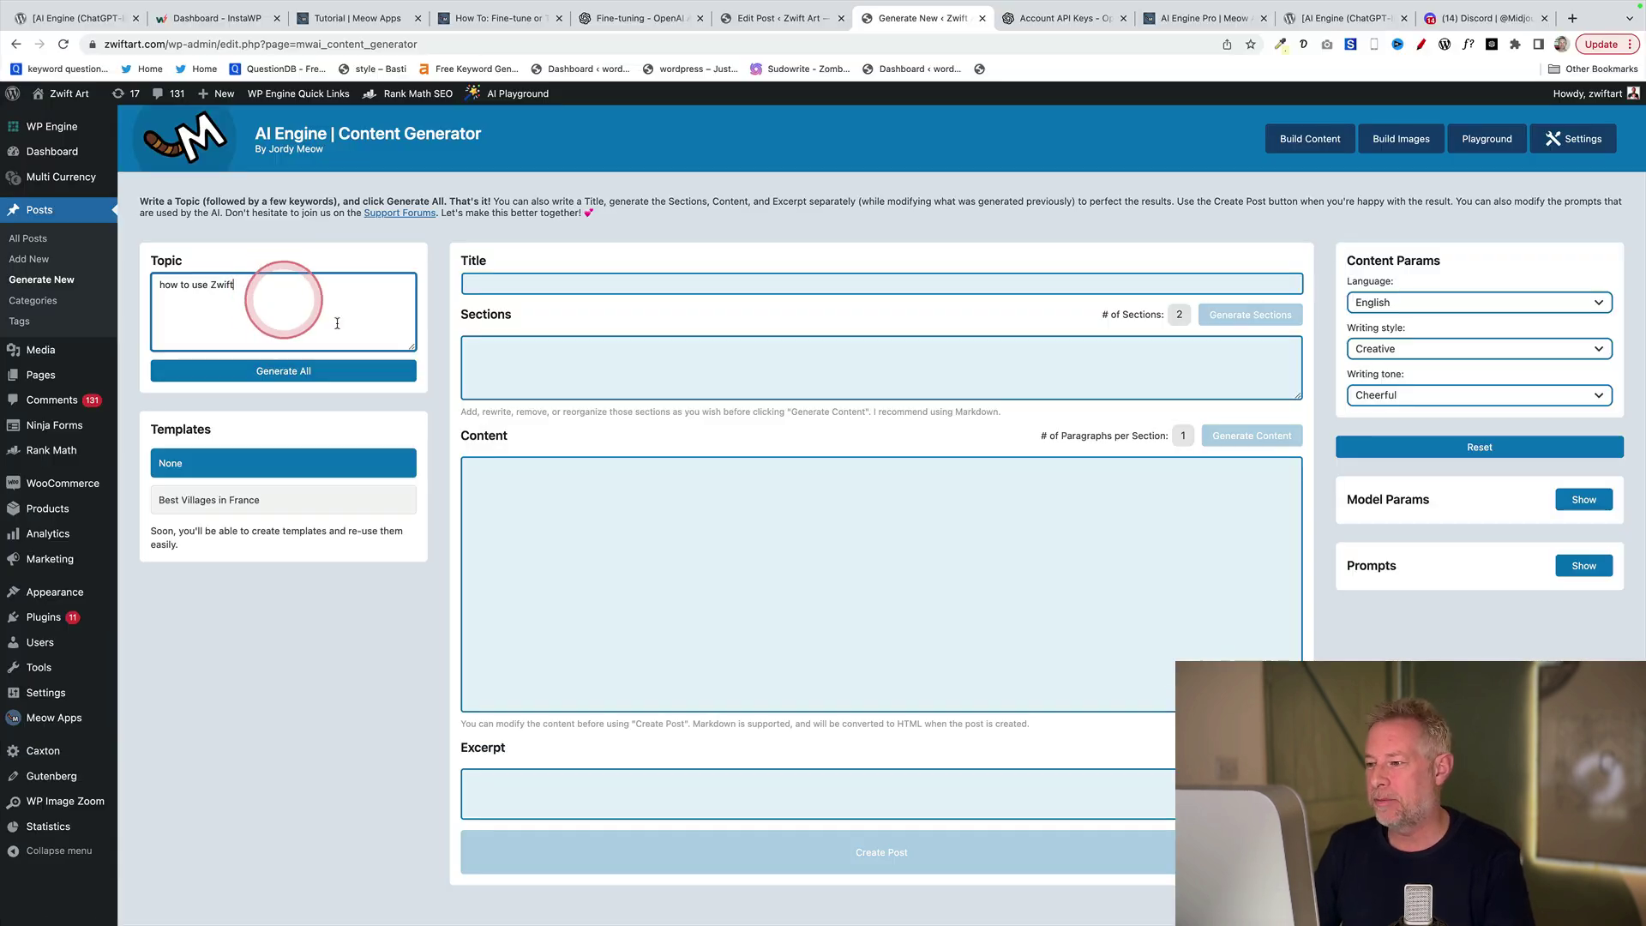
click(509, 282)
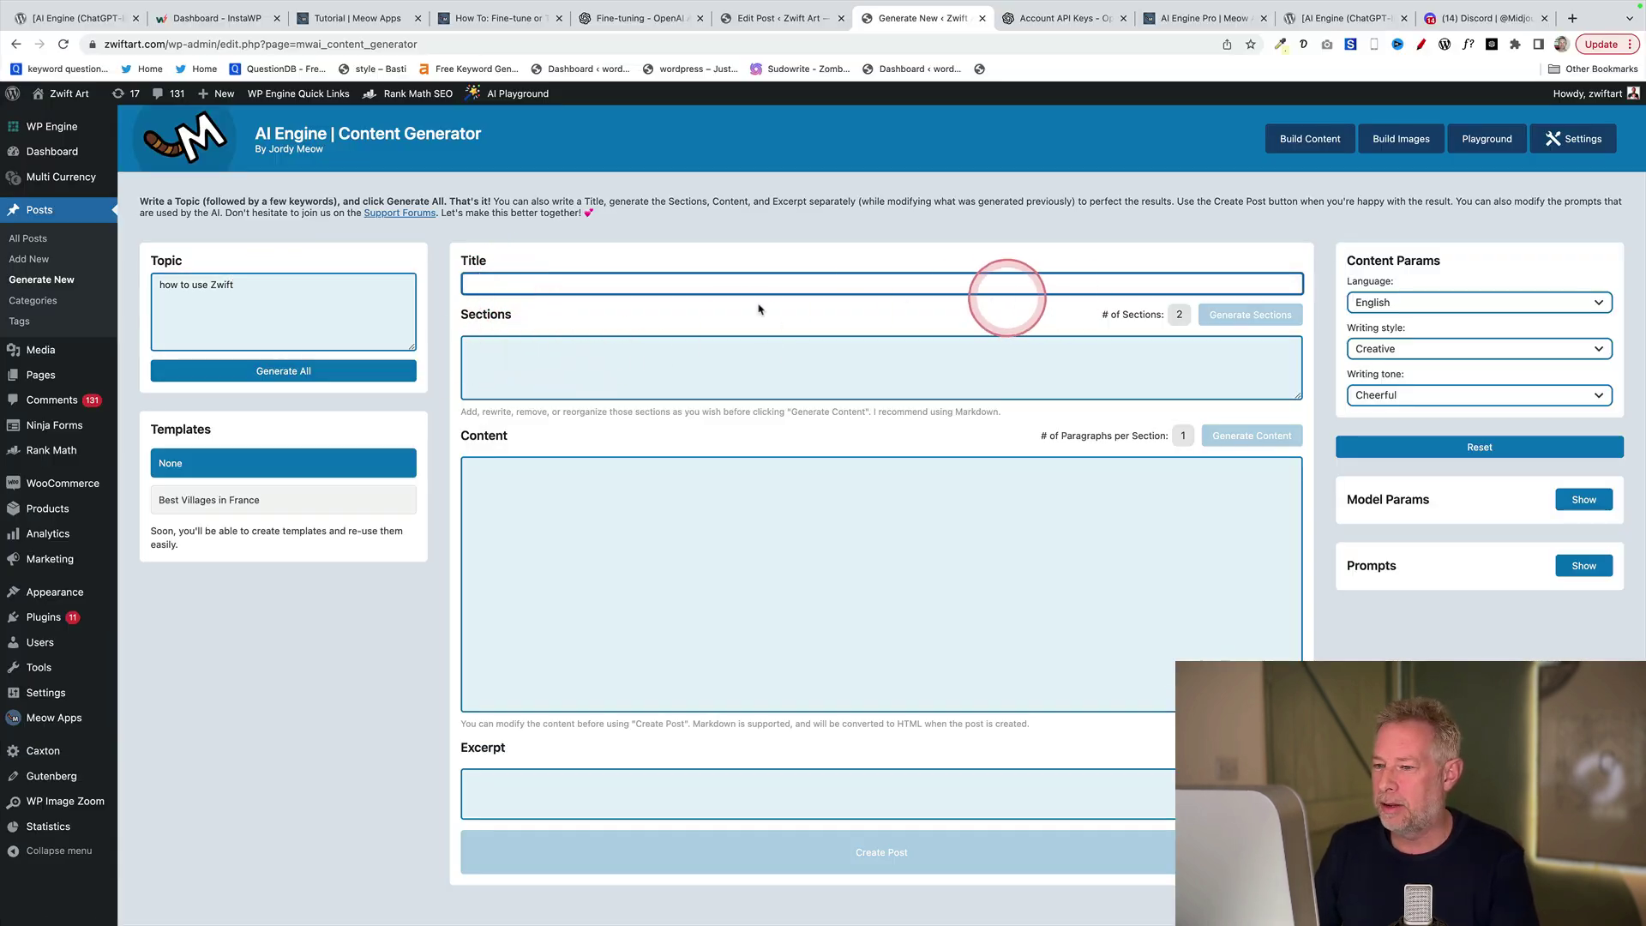
click(264, 368)
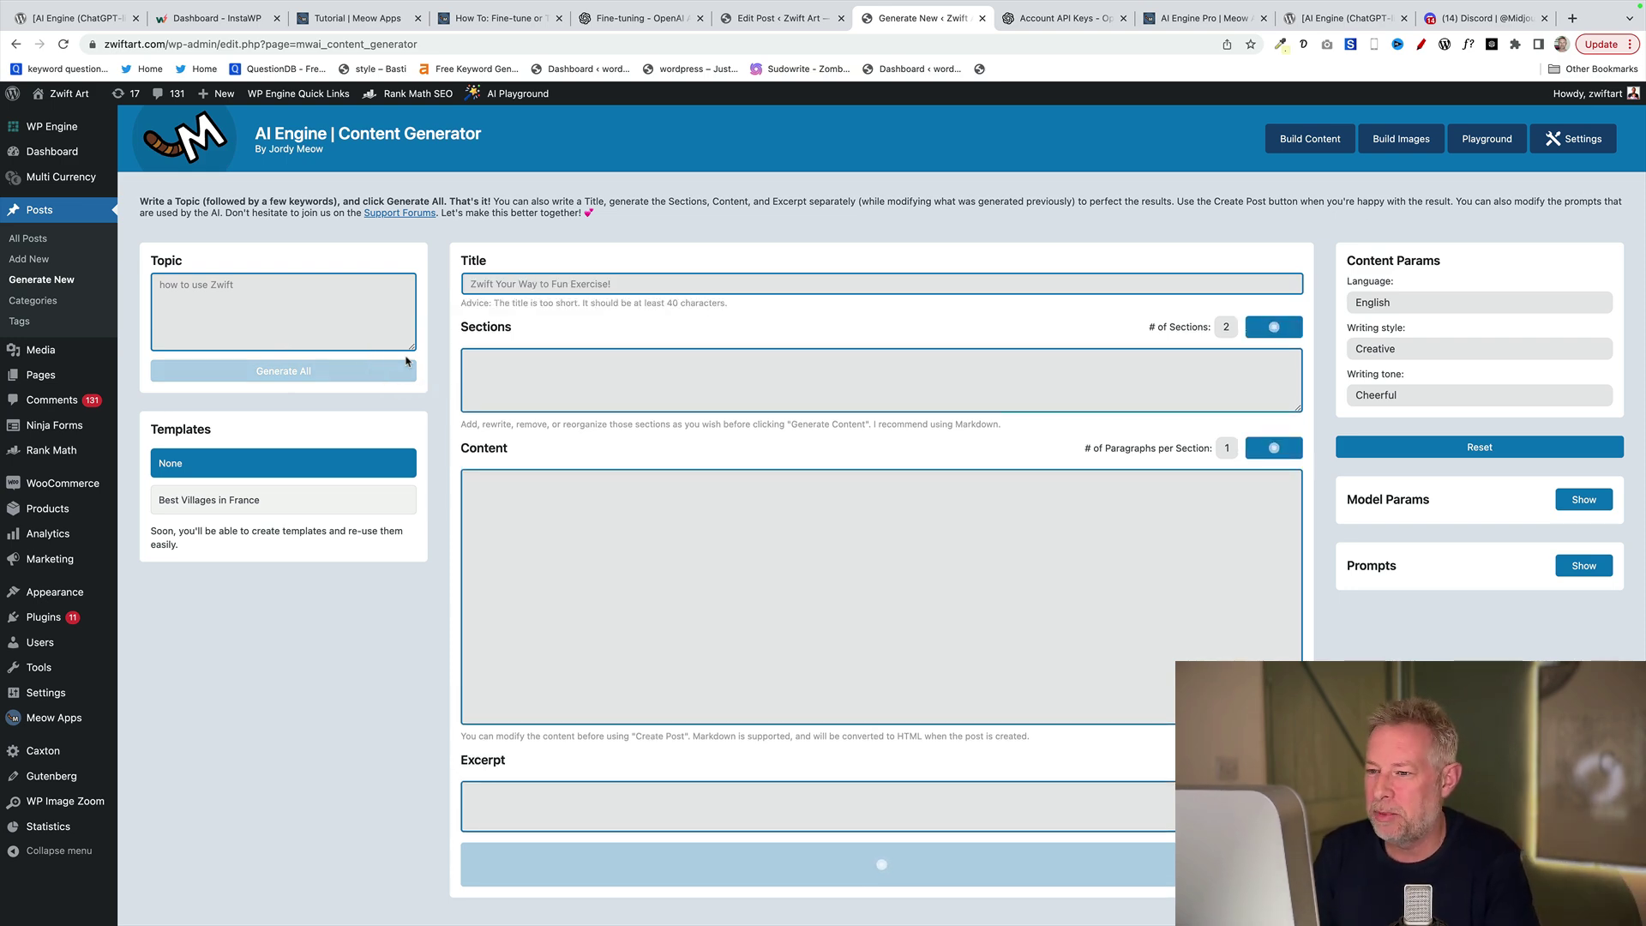
Set the article to 6 sections with 2 paragraphs per section.
click(815, 425)
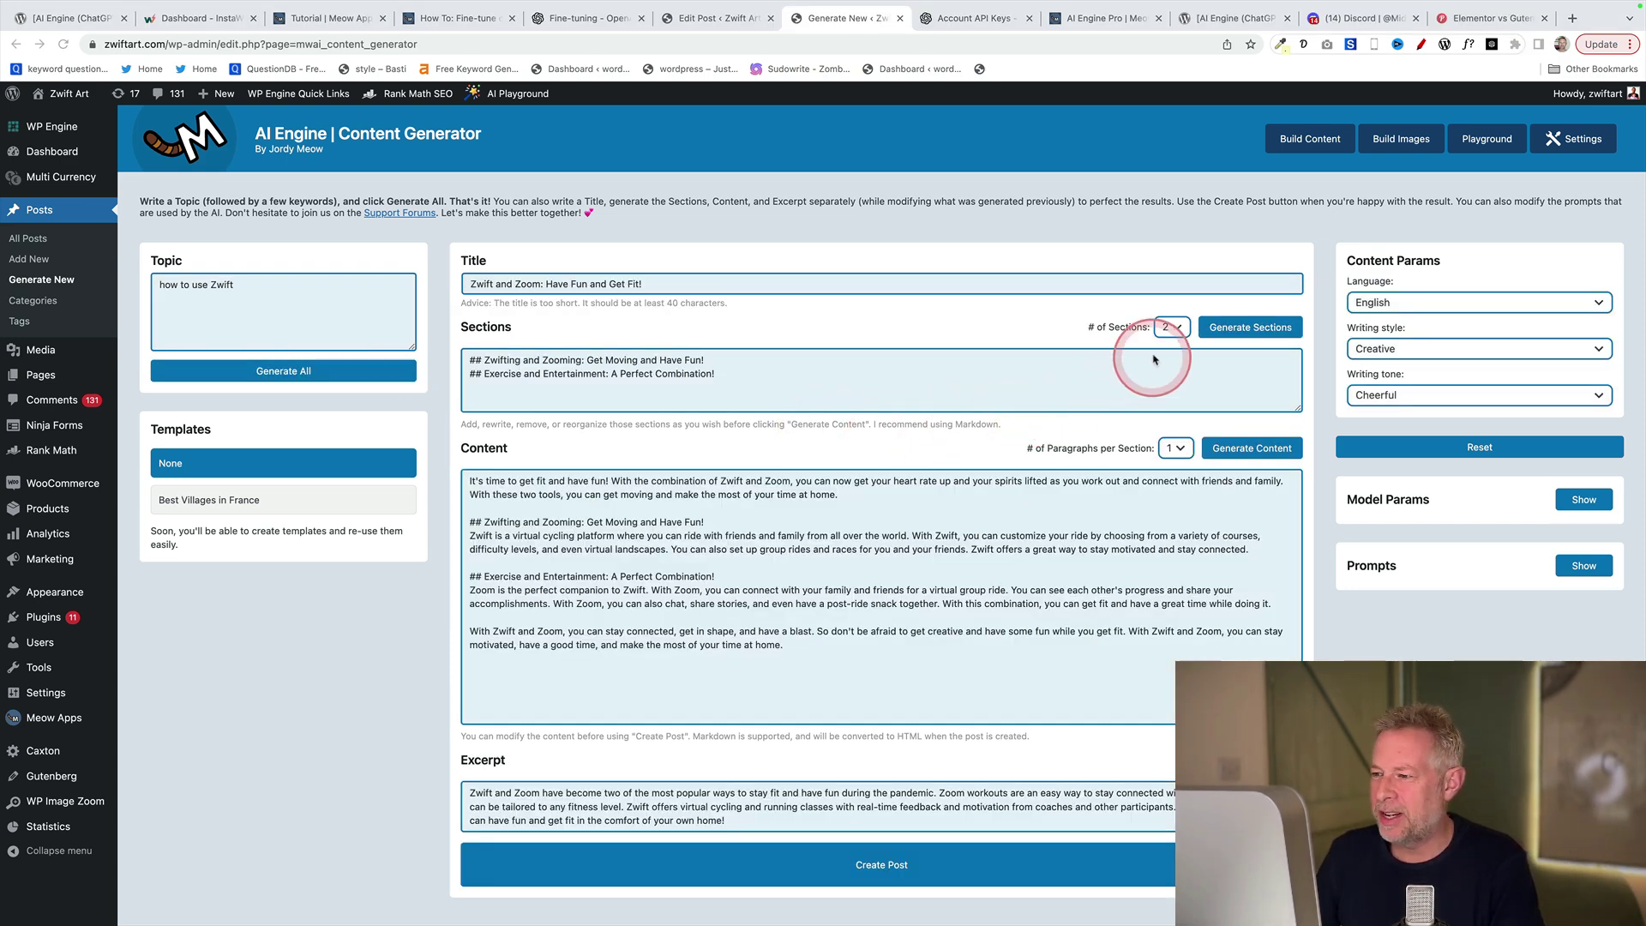
click(1173, 329)
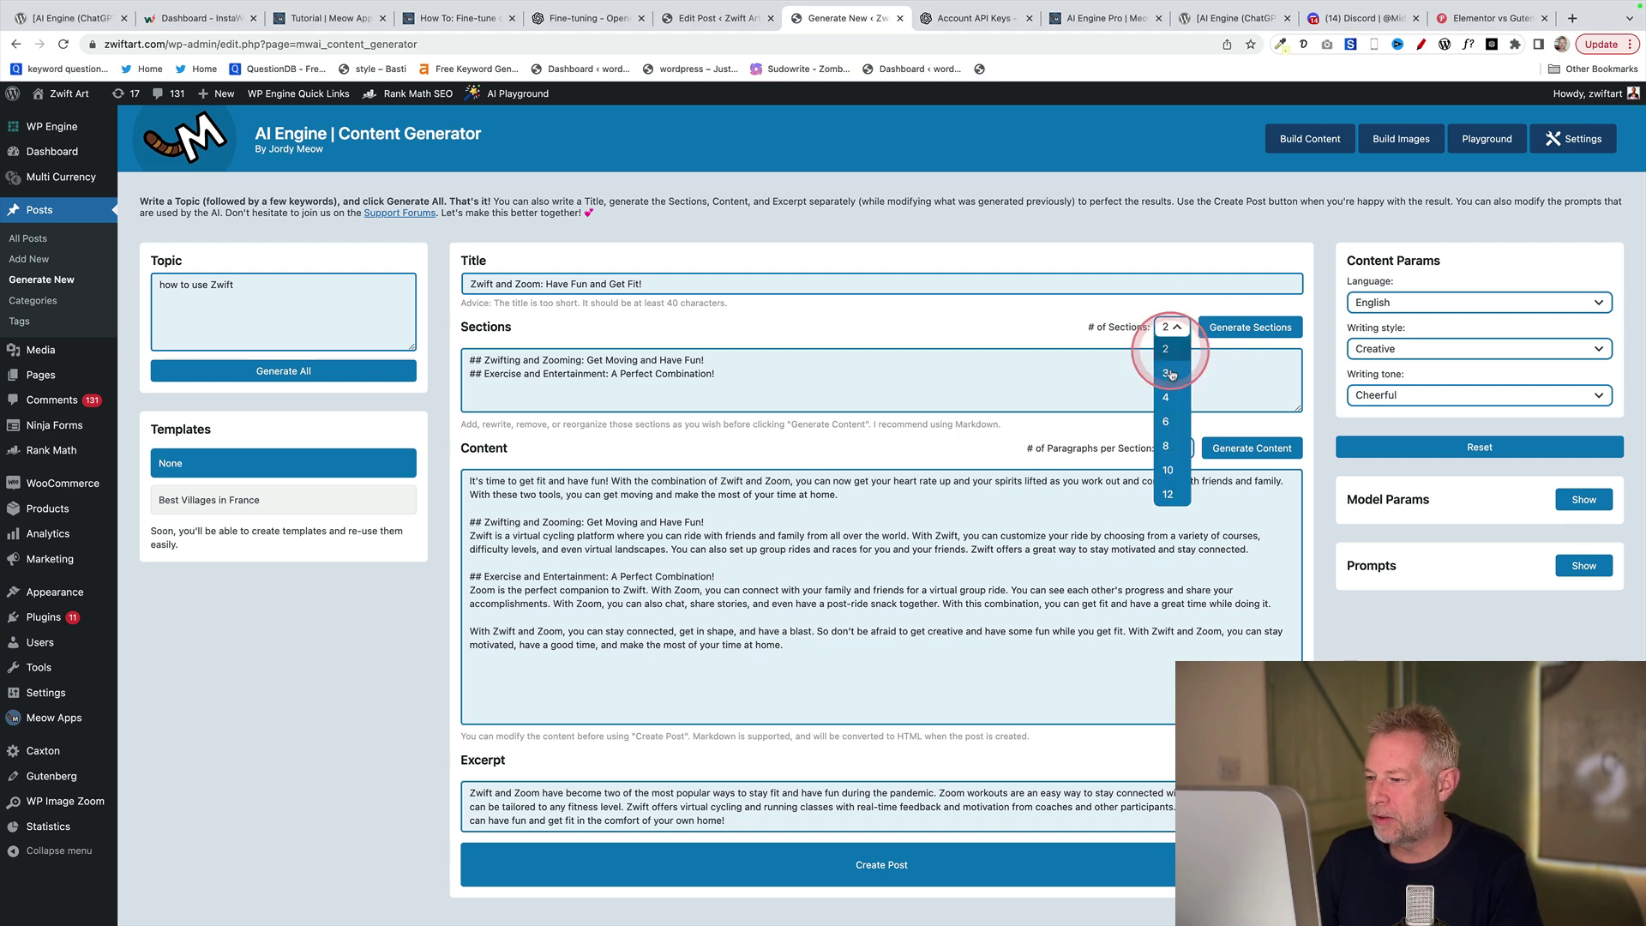
click(1166, 421)
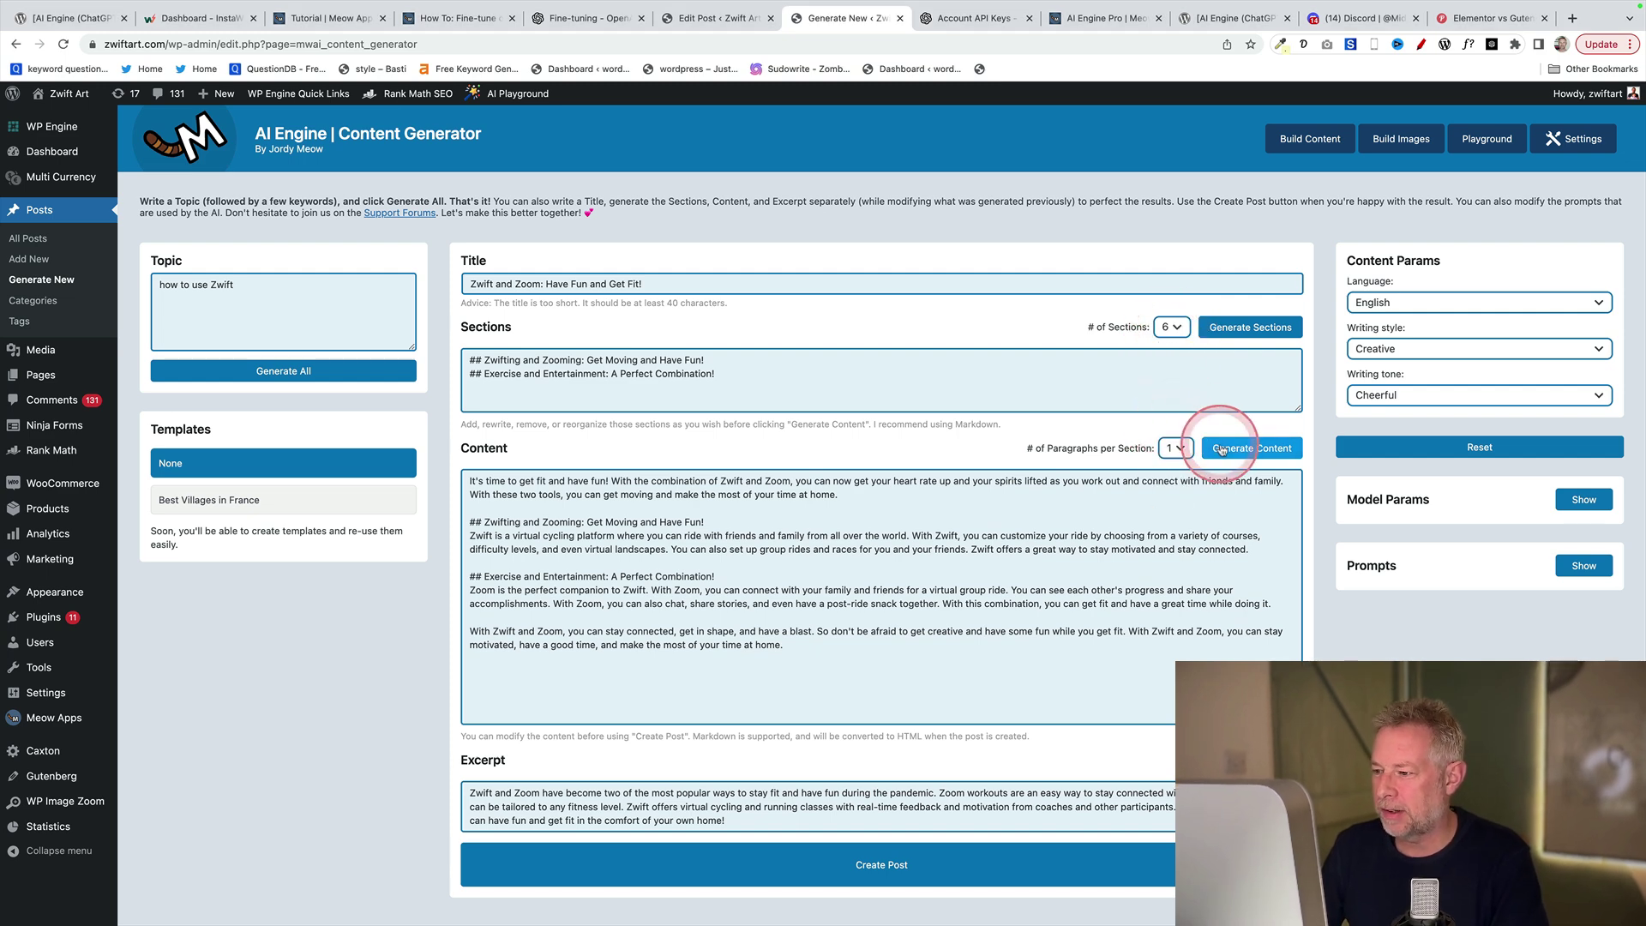
click(1179, 450)
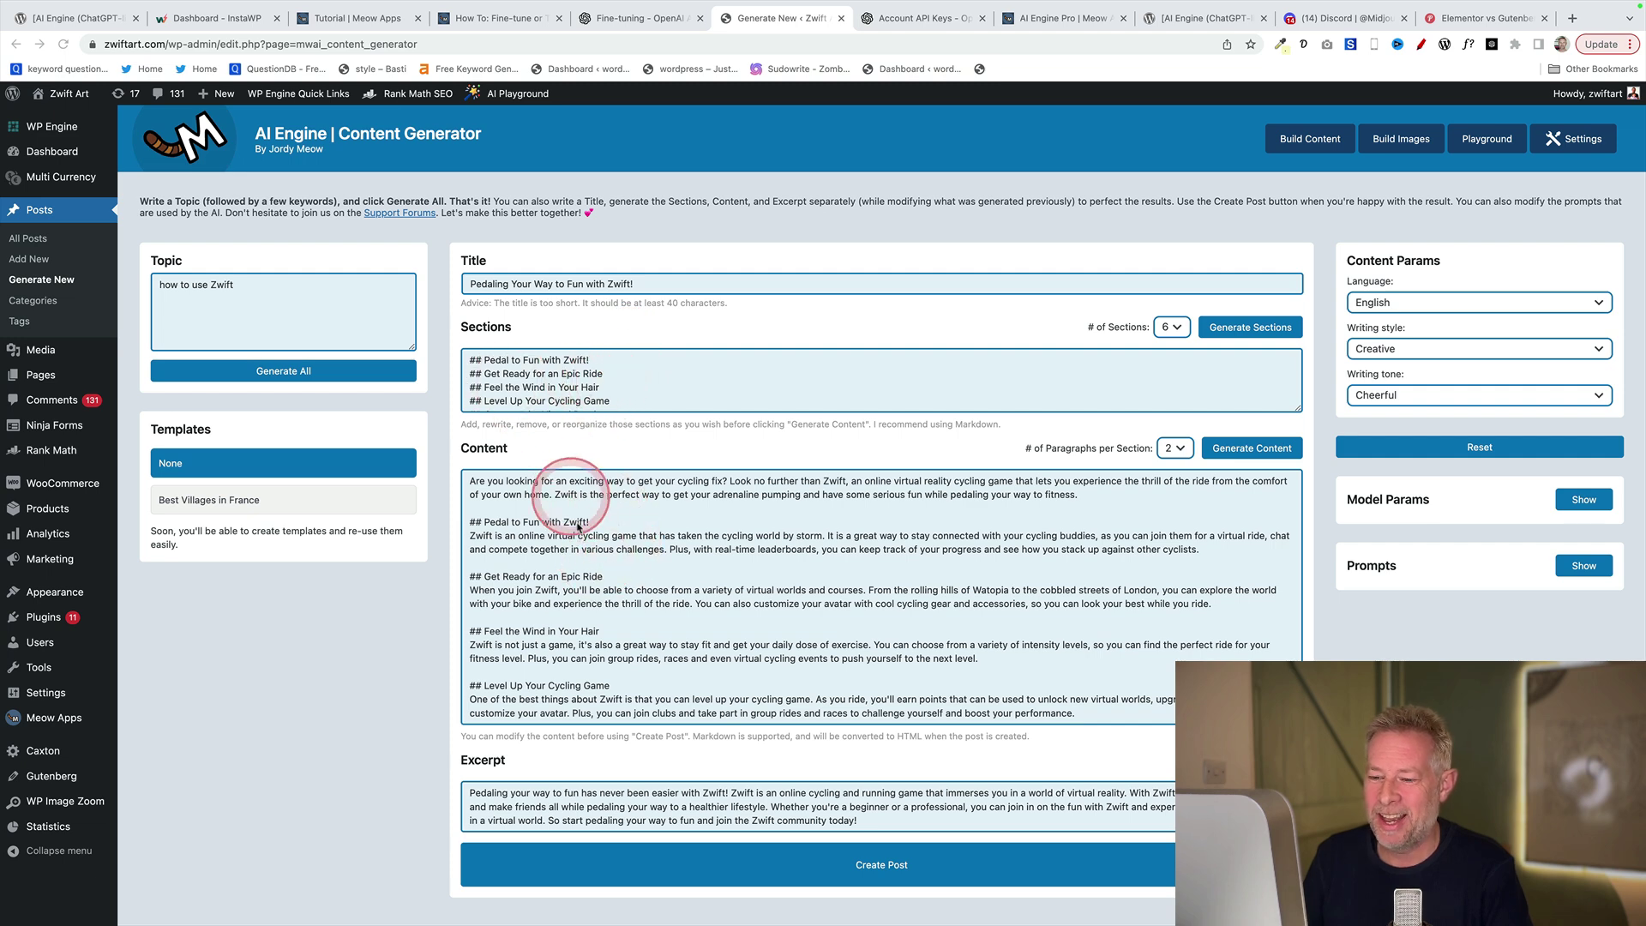
scroll(576, 553, down, 2)
scroll(618, 617, down, 2)
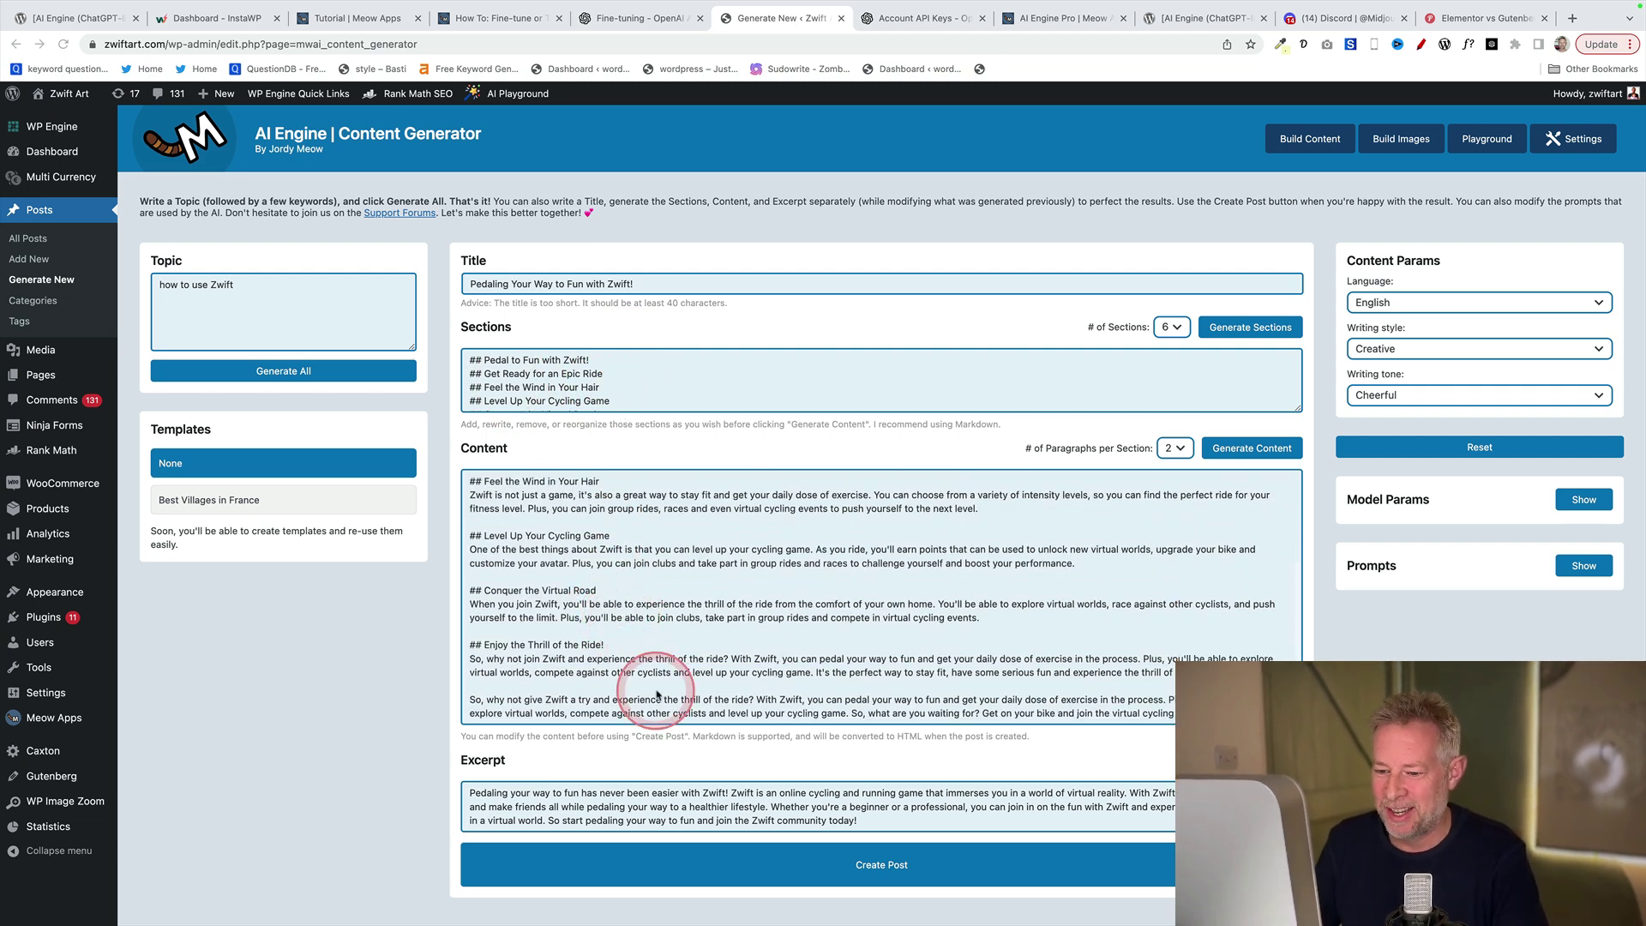
scroll(657, 694, down, 2)
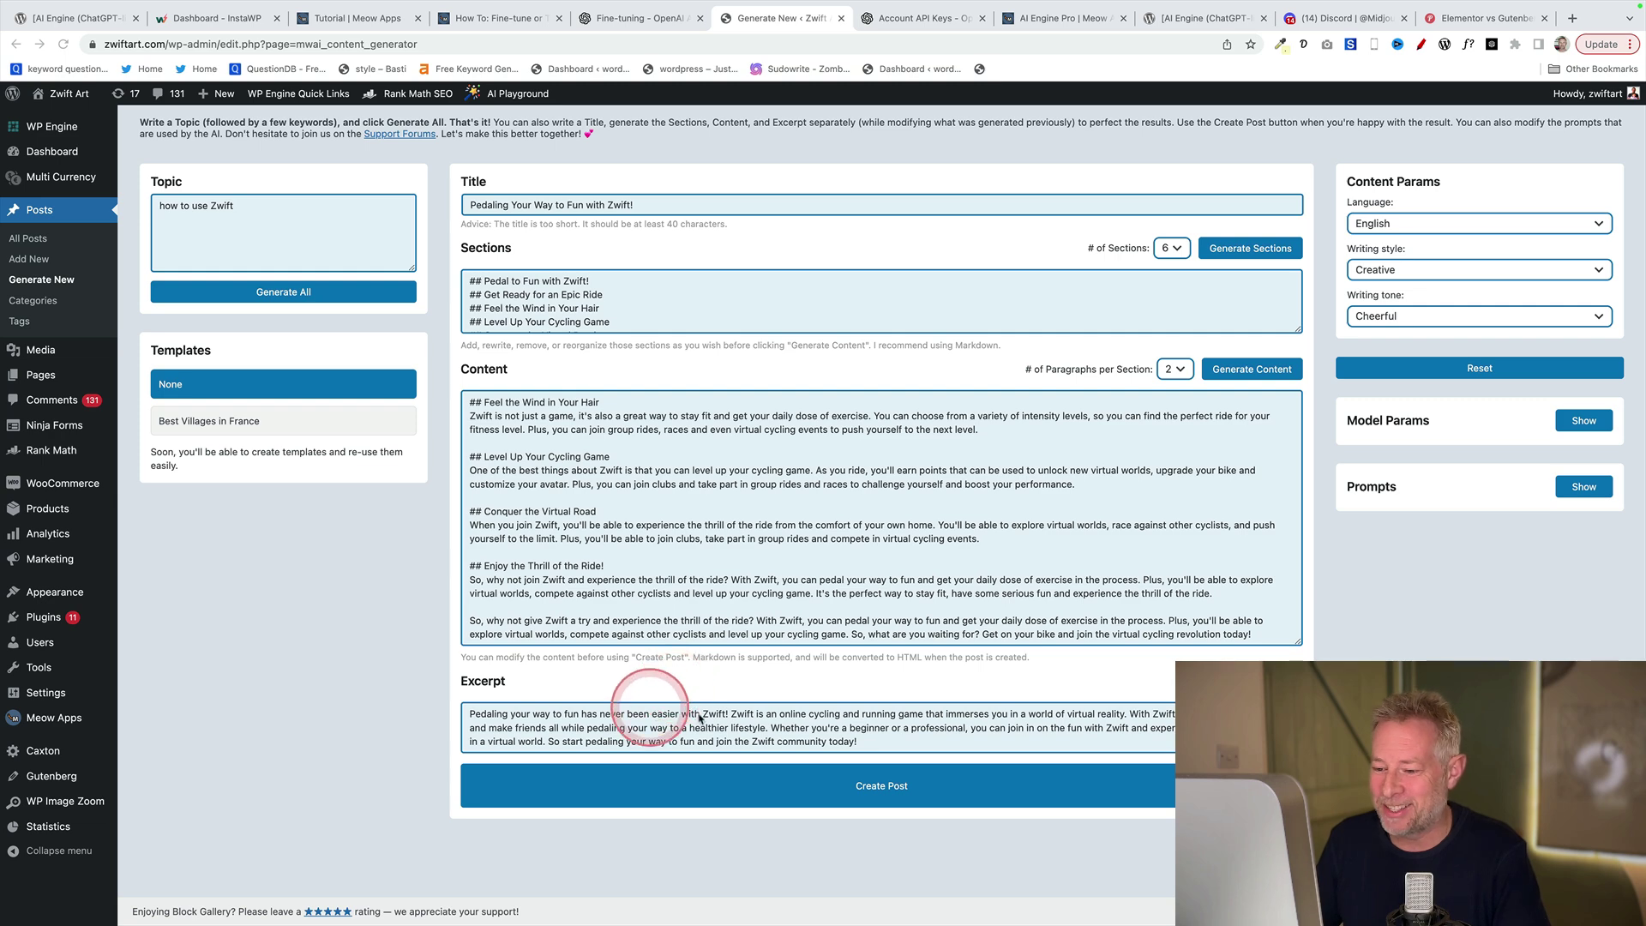
Create the post from the generated article and convert its Classic block into blocks.
click(865, 787)
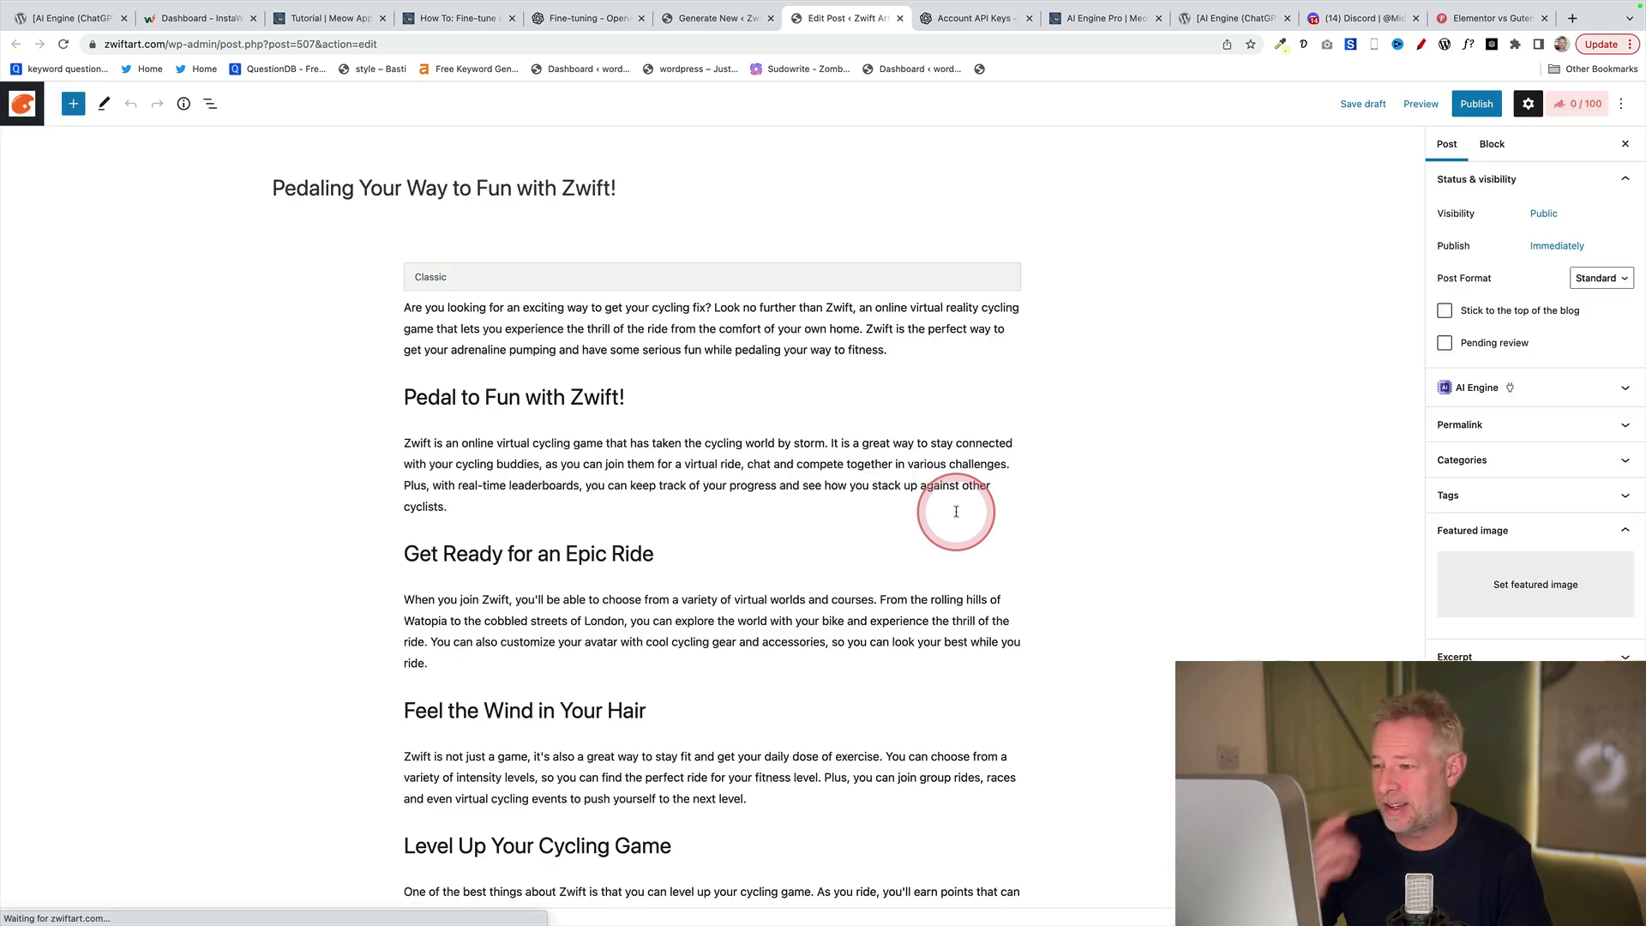
click(666, 275)
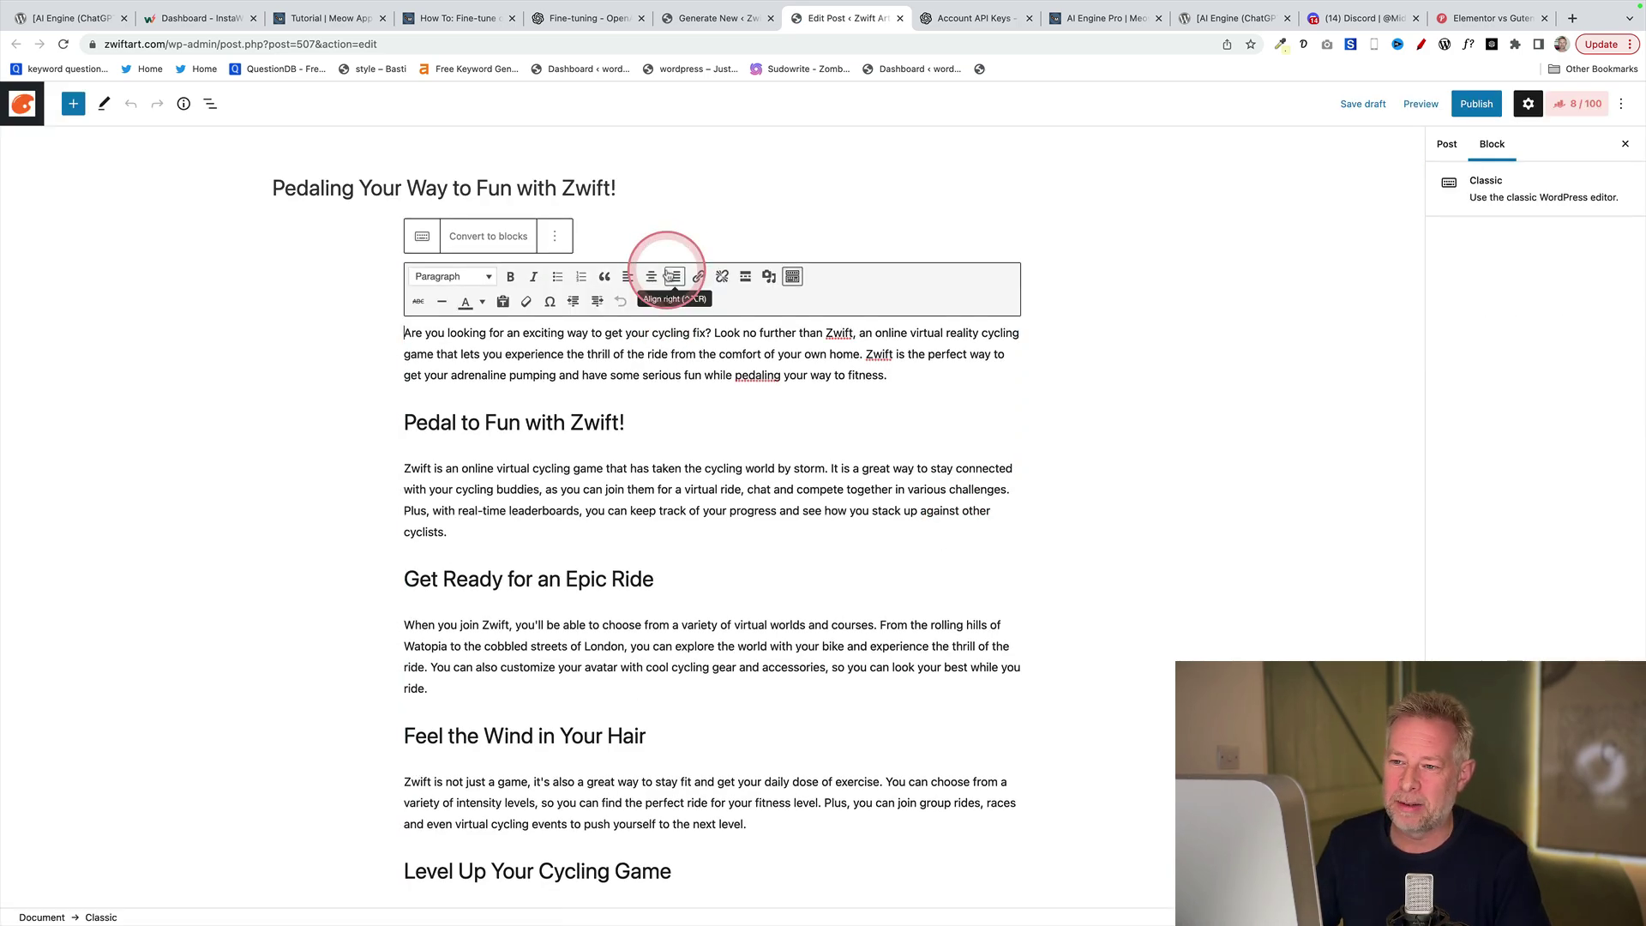
click(494, 235)
scroll(708, 423, up, 3)
scroll(728, 416, up, 1)
scroll(727, 424, up, 5)
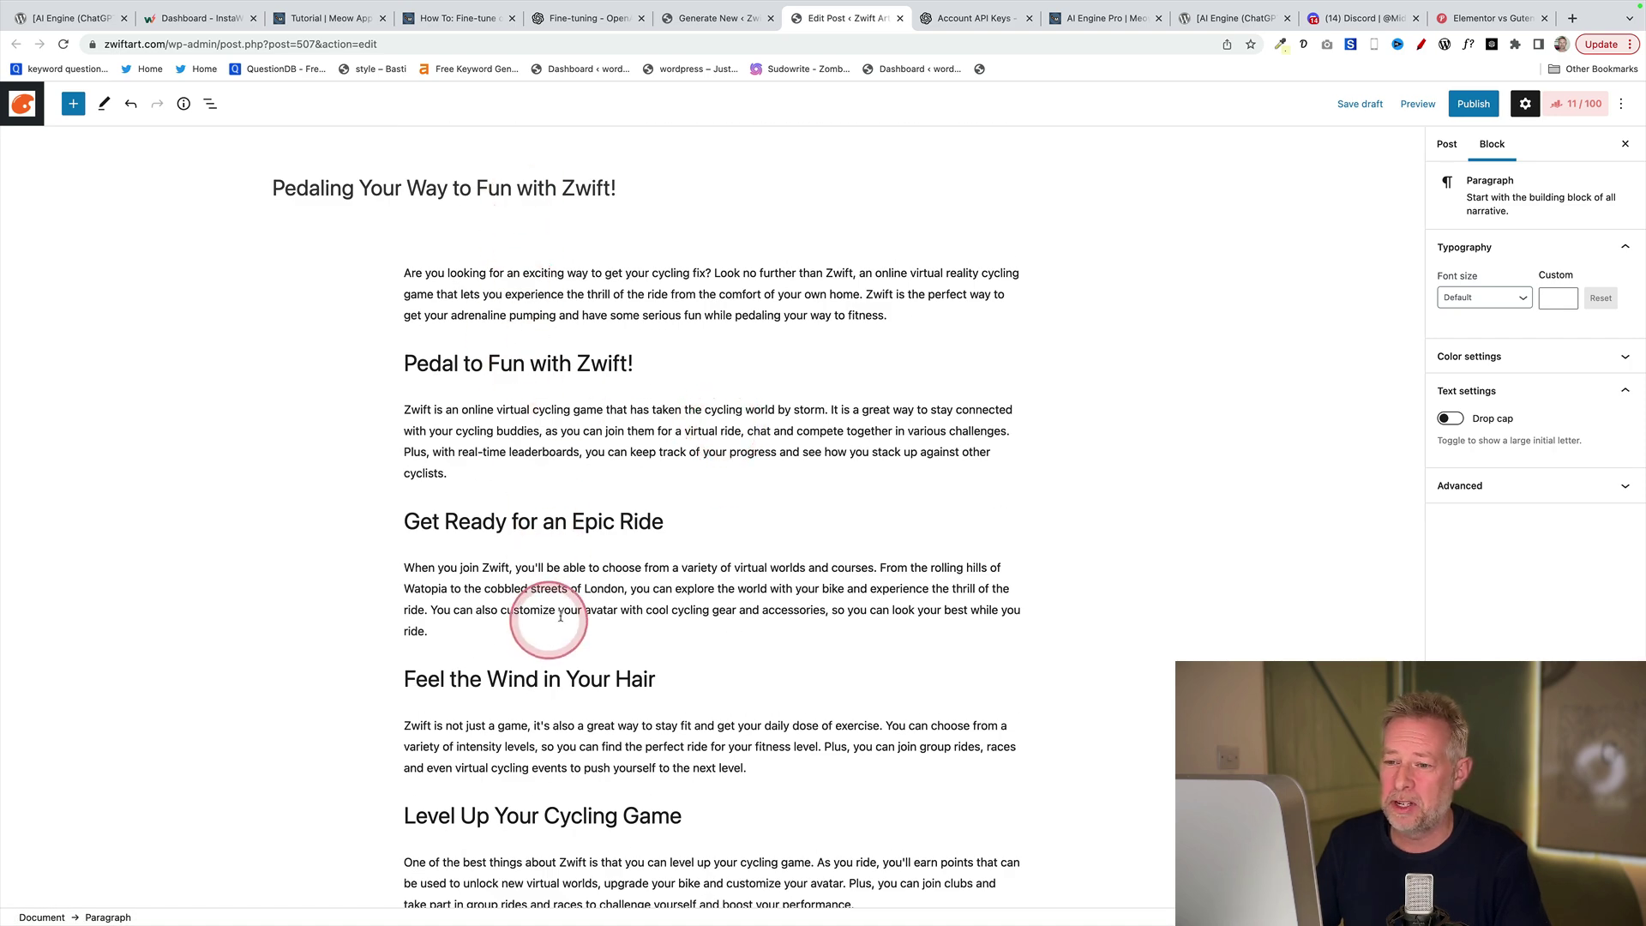
Publish the Zwift post and view it live on the site.
click(758, 275)
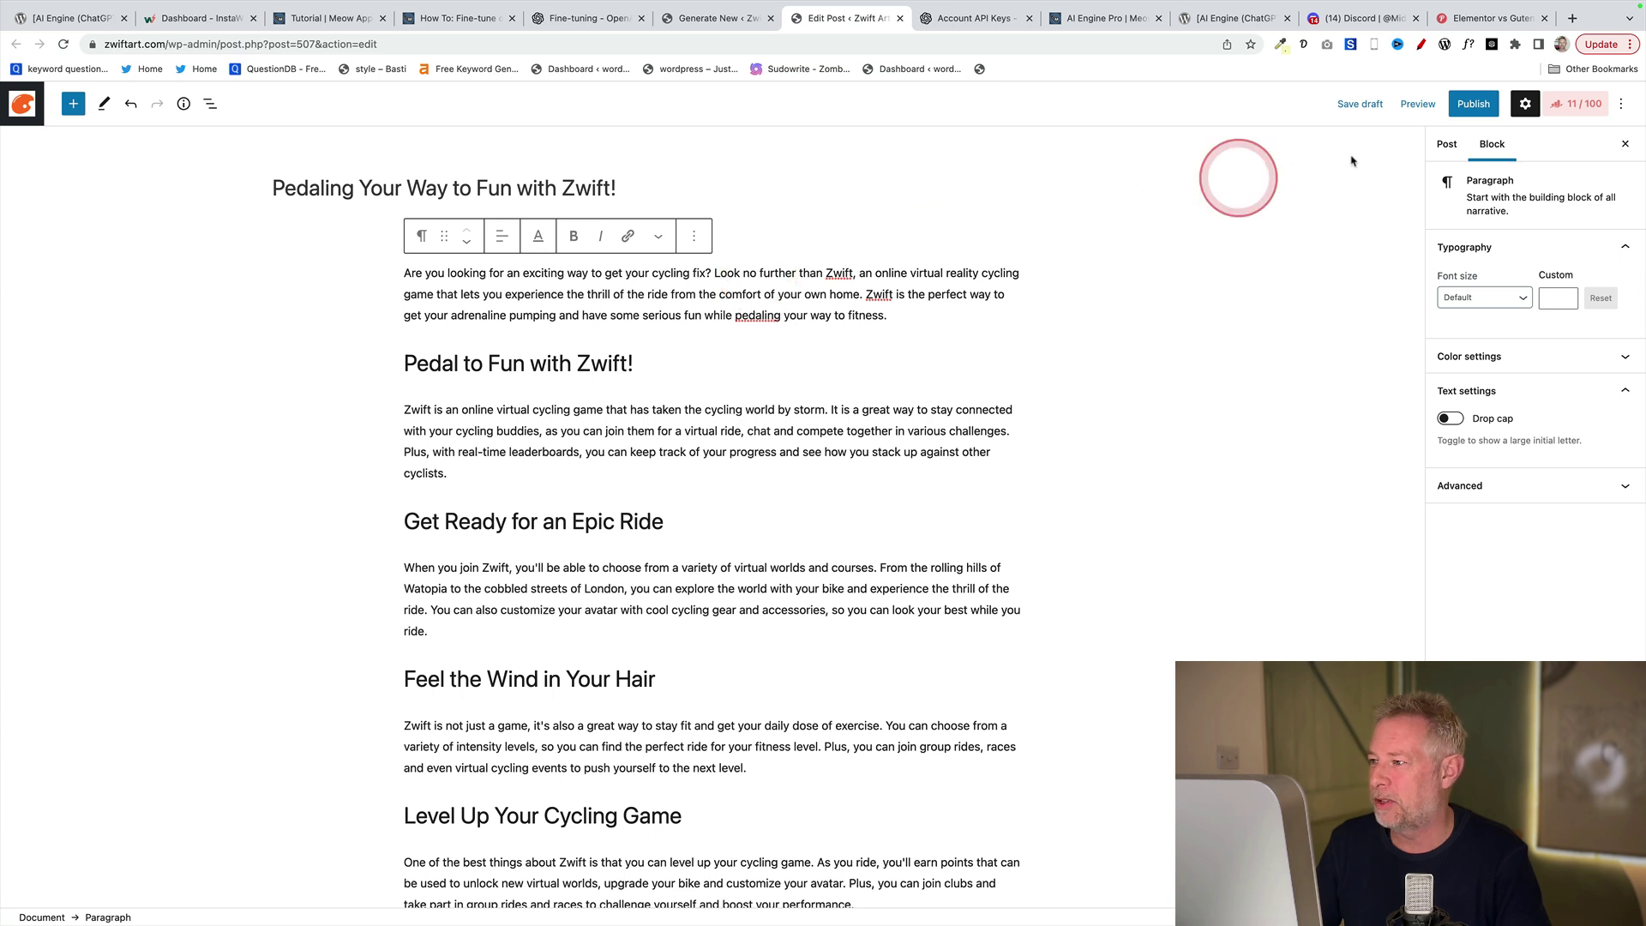
click(1471, 103)
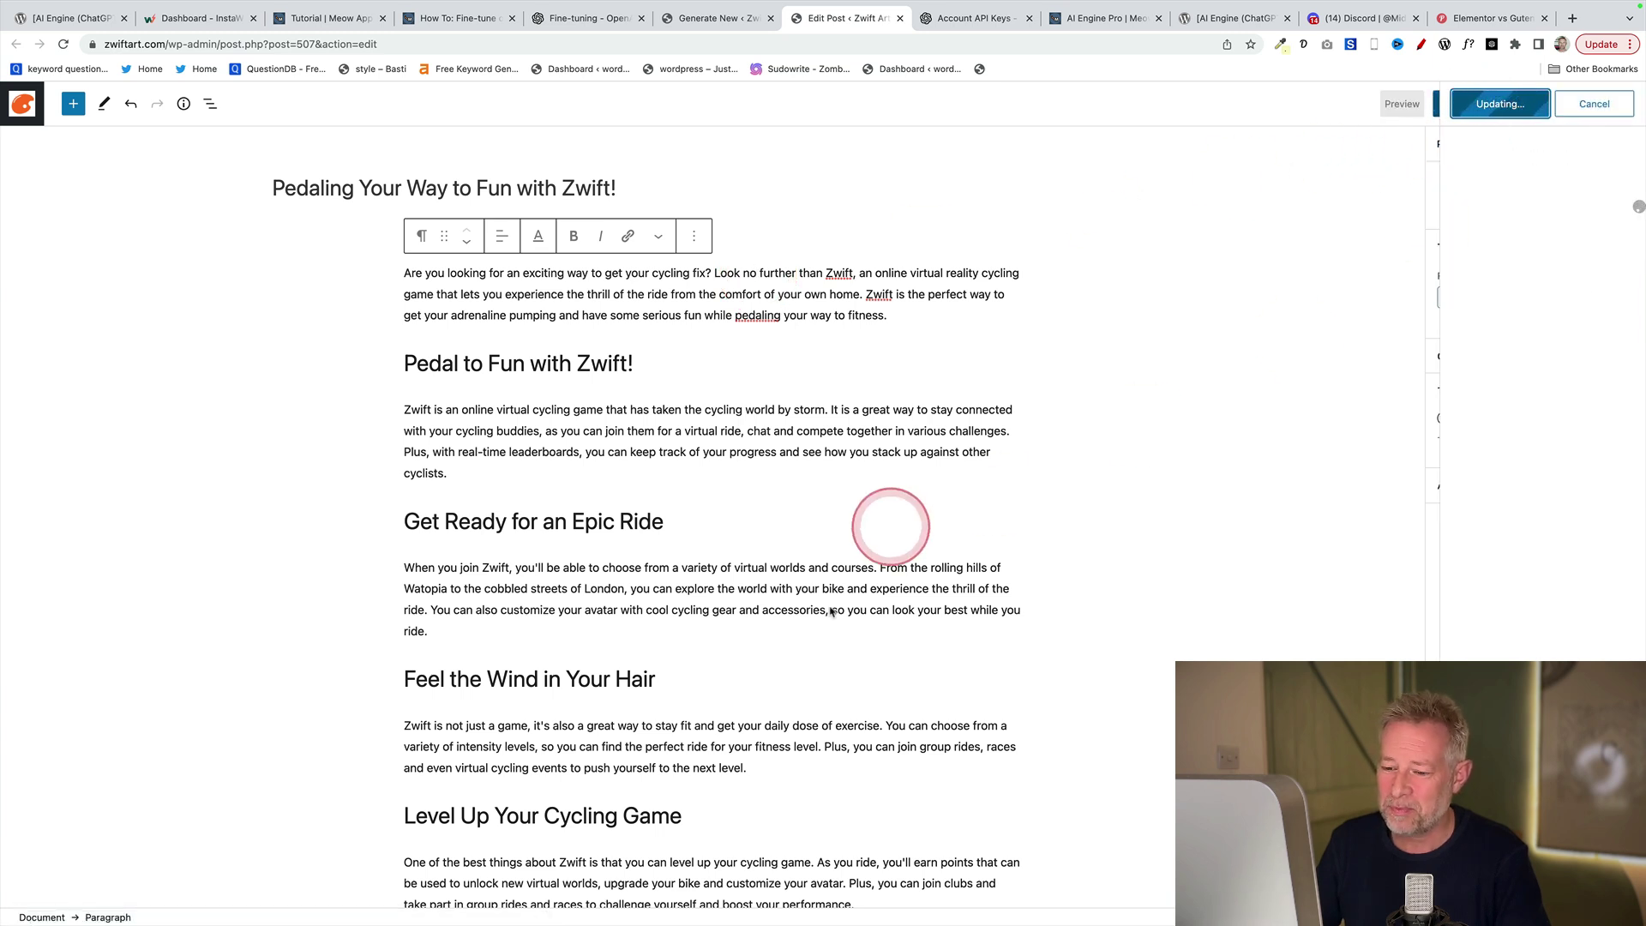
click(143, 881)
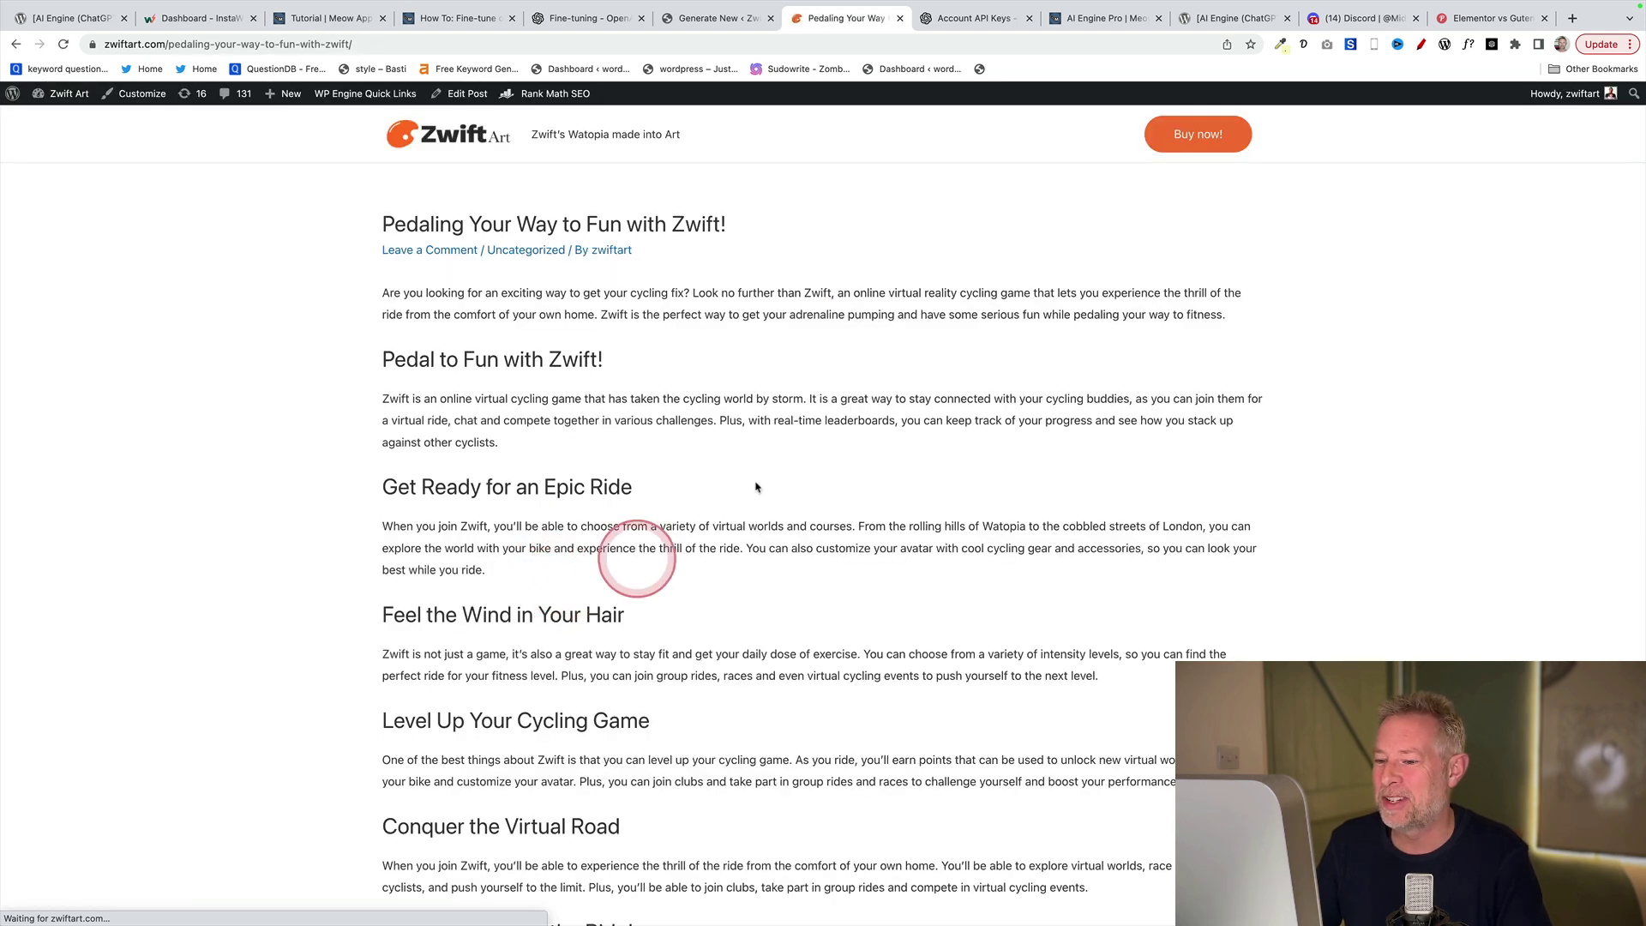
scroll(845, 574, down, 3)
scroll(846, 578, down, 3)
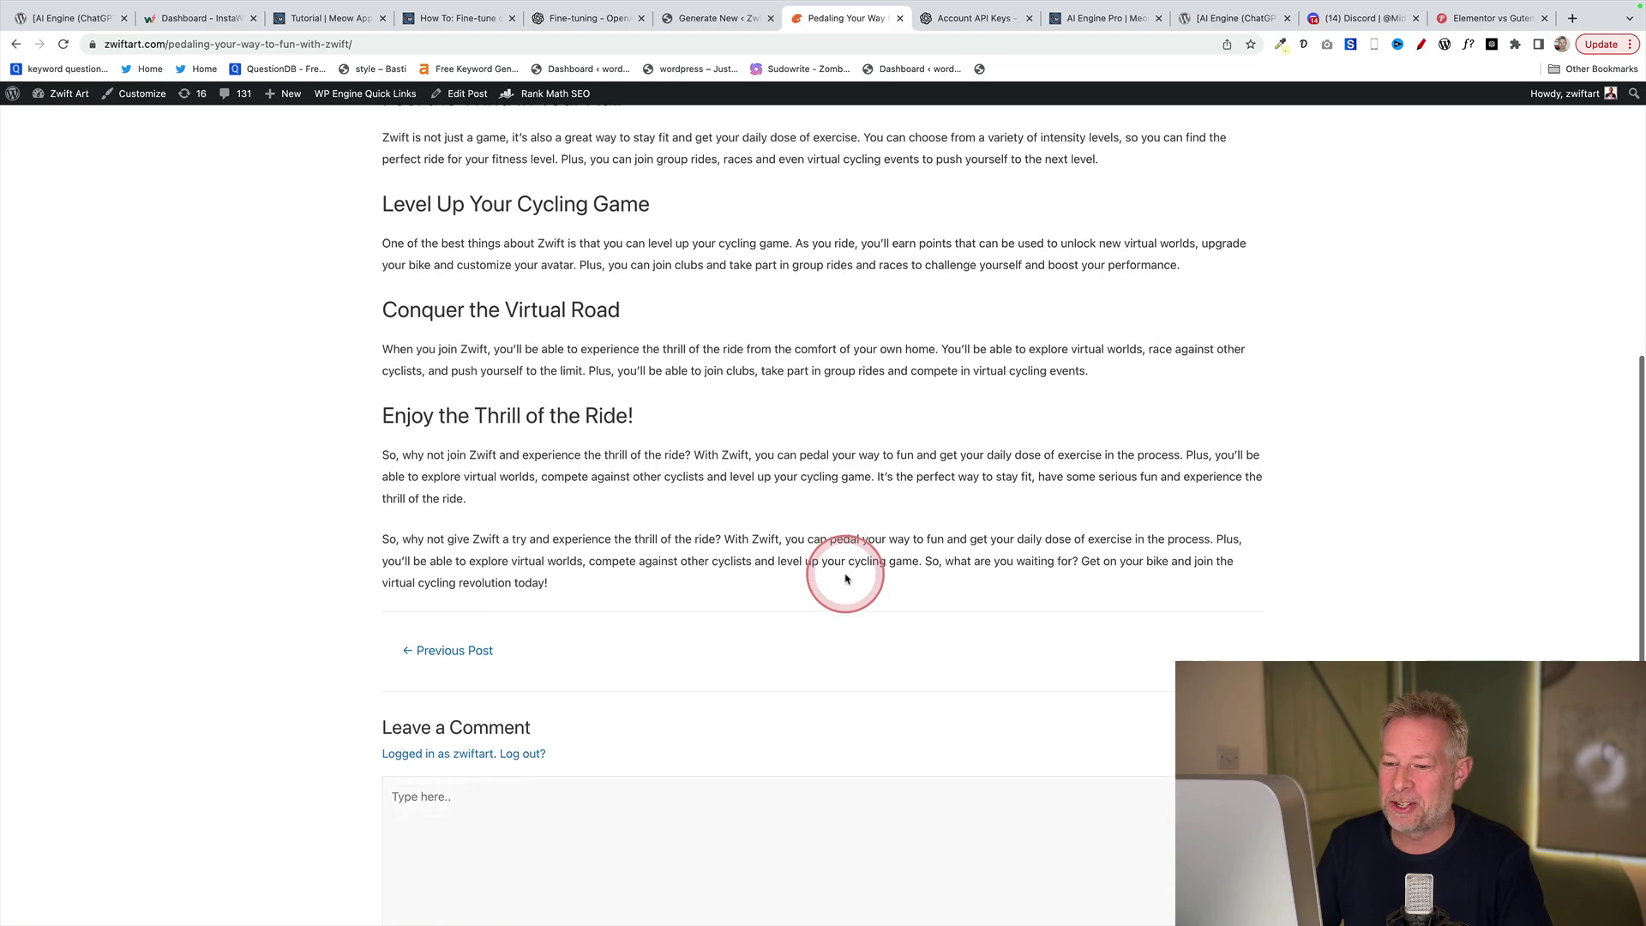